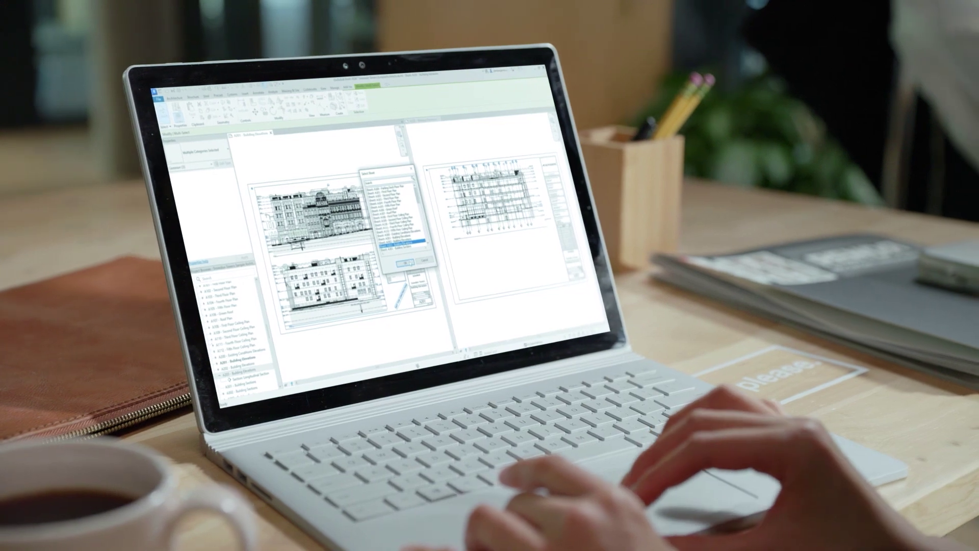
{"action": "key", "text": "Return"}
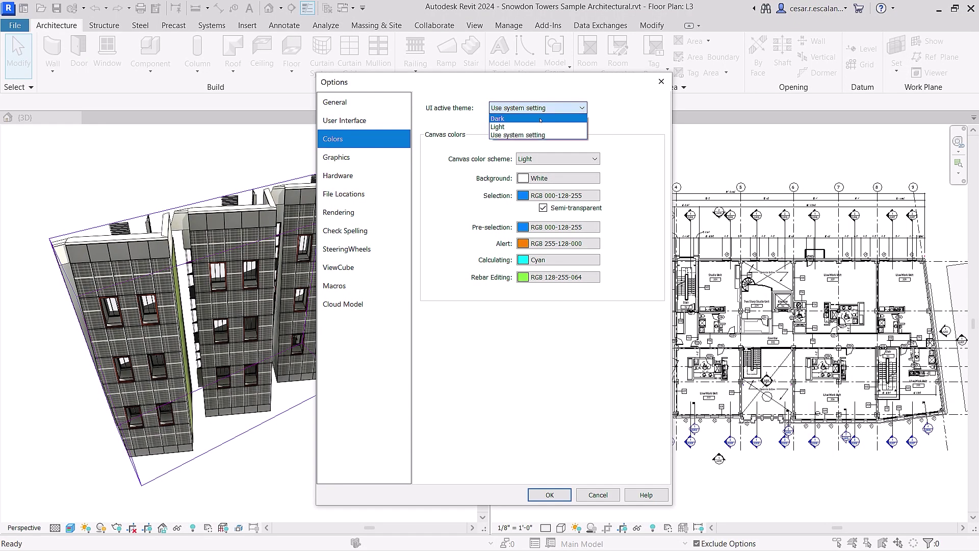
Set the active user interface theme to Dark.
{"action": "left_click", "coordinate": [540, 119]}
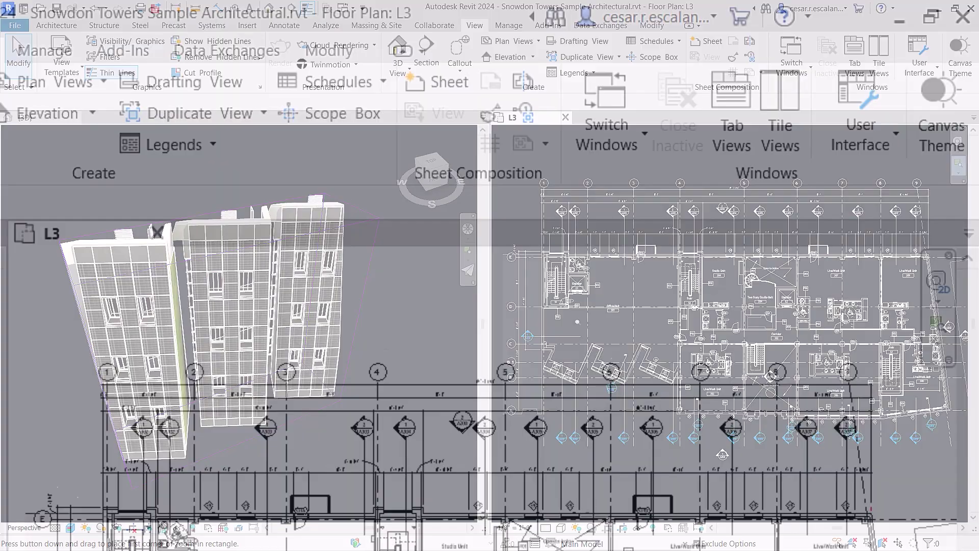
Place an aligned dimension string along the angled bays on the L3 floor plan and inspect the model in 3D.
{"action": "key", "text": "d"}
{"action": "key", "text": "i"}
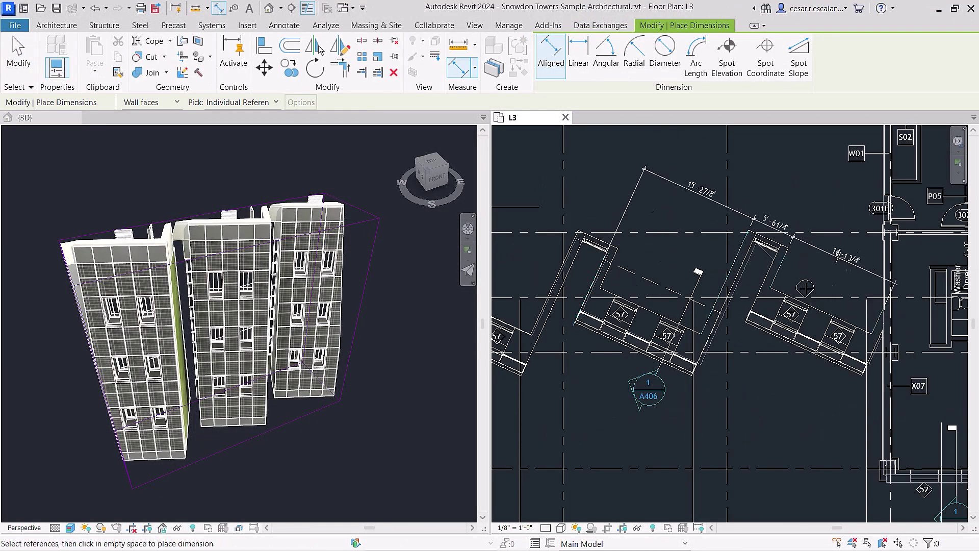
{"action": "left_click", "coordinate": [854, 257]}
{"action": "middle_click_drag", "start_coordinate": [362, 426], "coordinate": [330, 387], "text": "shift"}
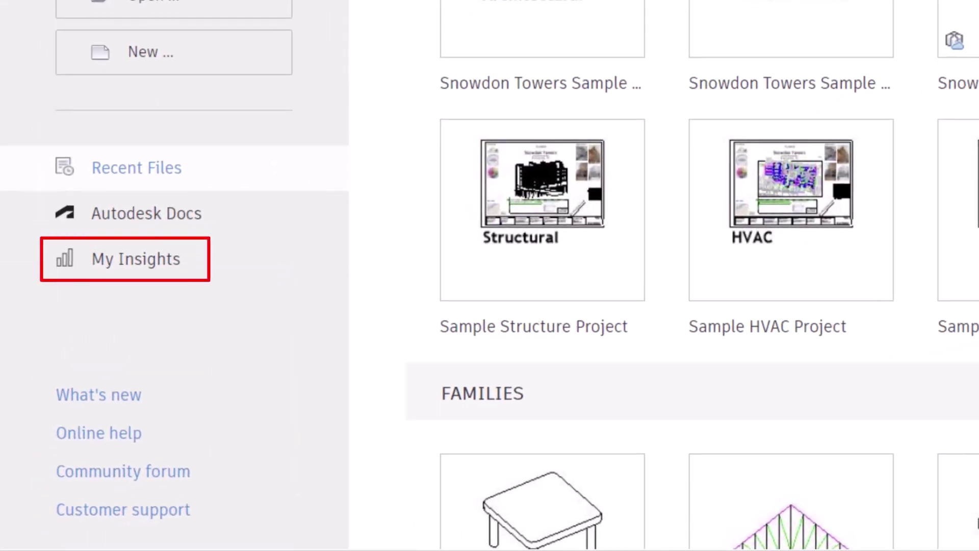
Review the My Insights command usage by category and read the help article for the recommended Render command.
{"action": "left_click", "coordinate": [194, 269]}
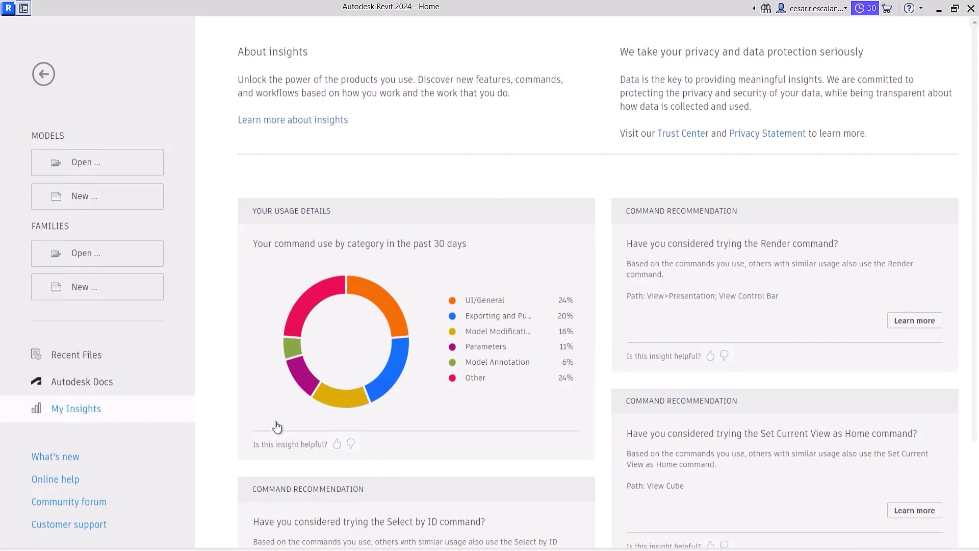
{"action": "mouse_move", "coordinate": [311, 314]}
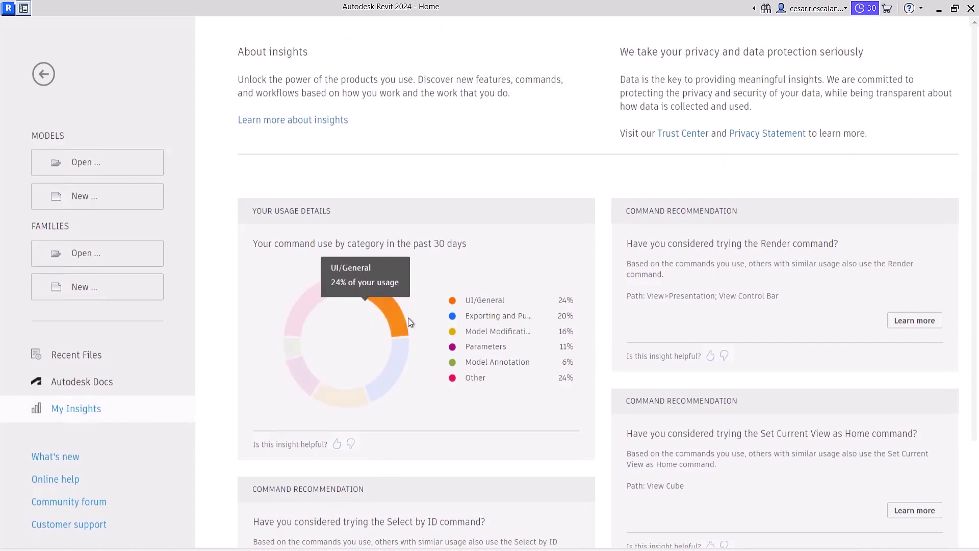
{"action": "mouse_move", "coordinate": [399, 364]}
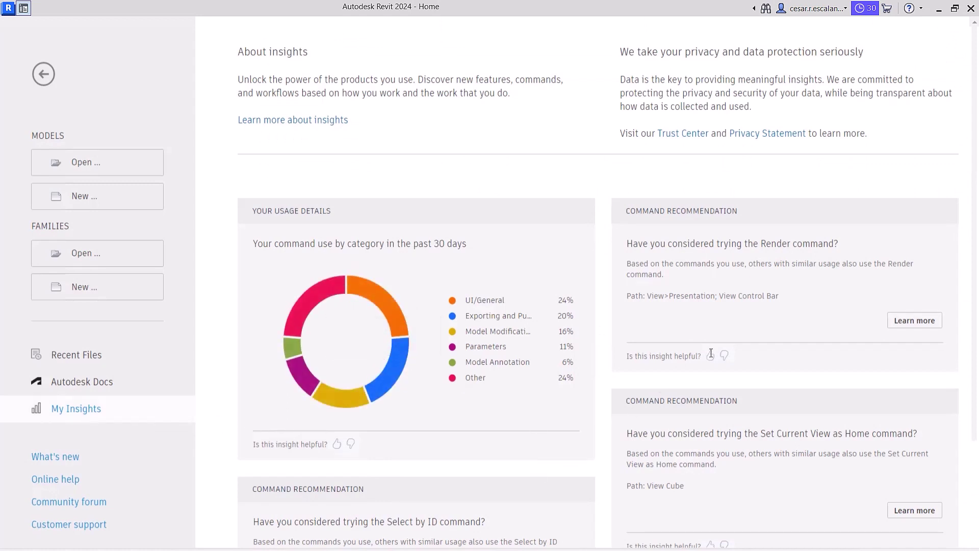
{"action": "left_click", "coordinate": [902, 322]}
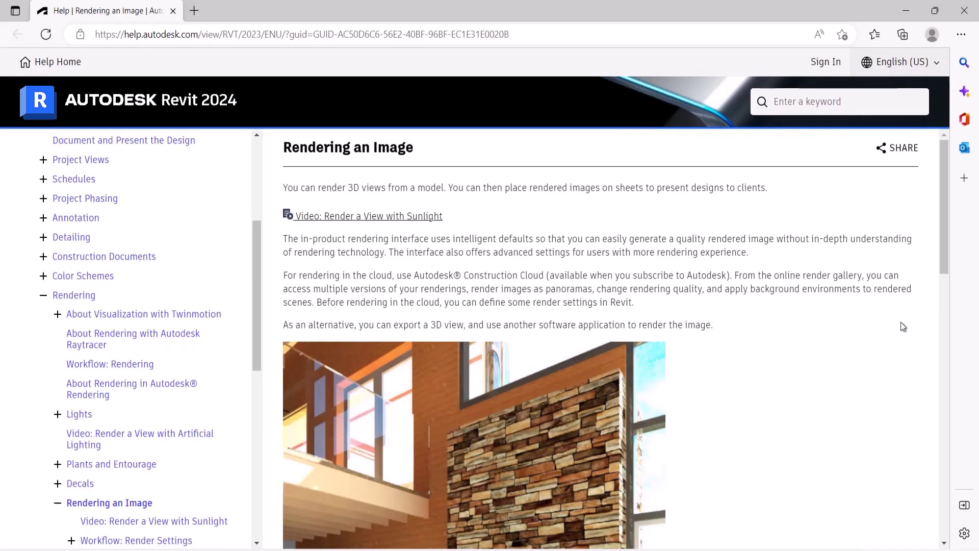
{"action": "scroll", "coordinate": [900, 326], "scroll_direction": "down", "scroll_amount": 5}
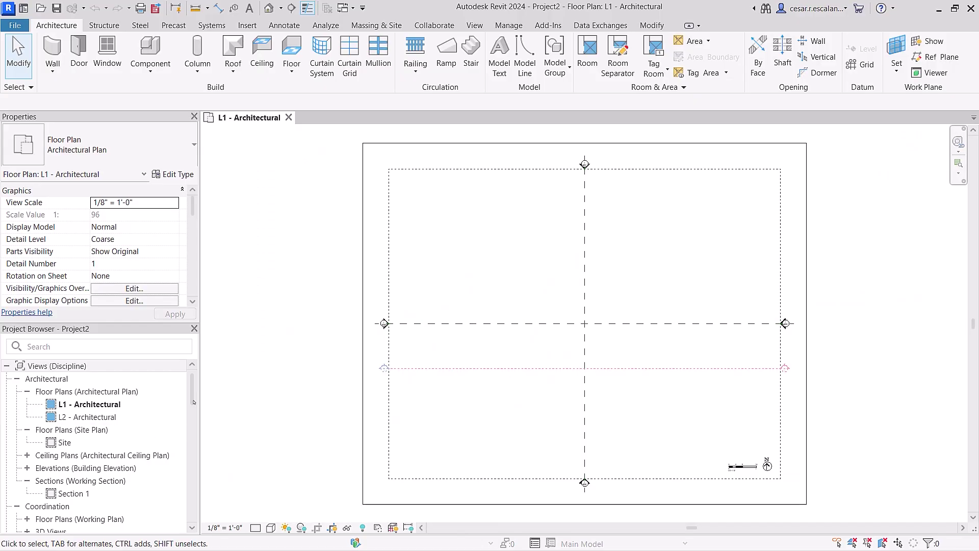
Examine the sample projects in their plan, elevation, point cloud, structure, terrain and site 3D views.
{"action": "scroll", "coordinate": [183, 521], "scroll_direction": "down", "scroll_amount": 10}
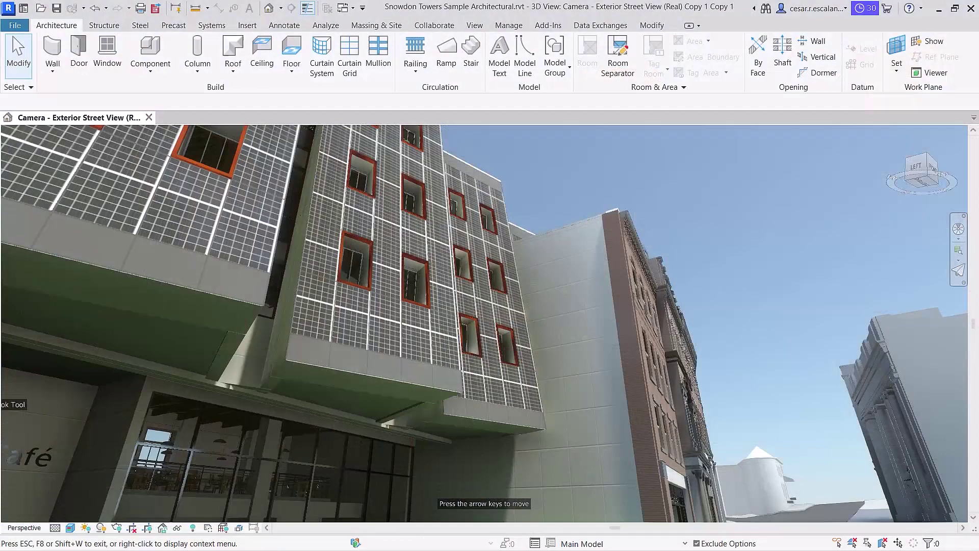
{"action": "left_click_drag", "start_coordinate": [9, 389], "coordinate": [693, 409]}
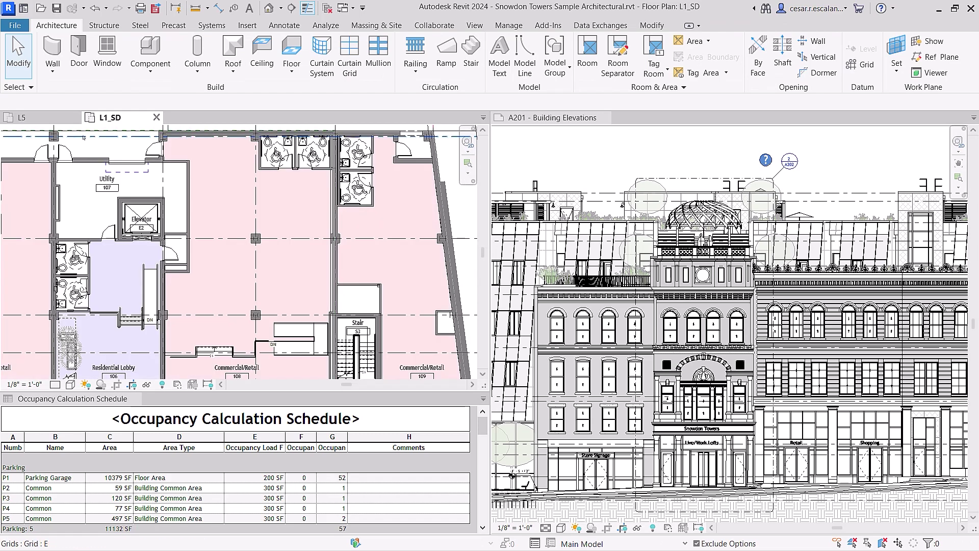
{"action": "middle_click_drag", "start_coordinate": [84, 138], "coordinate": [464, 156]}
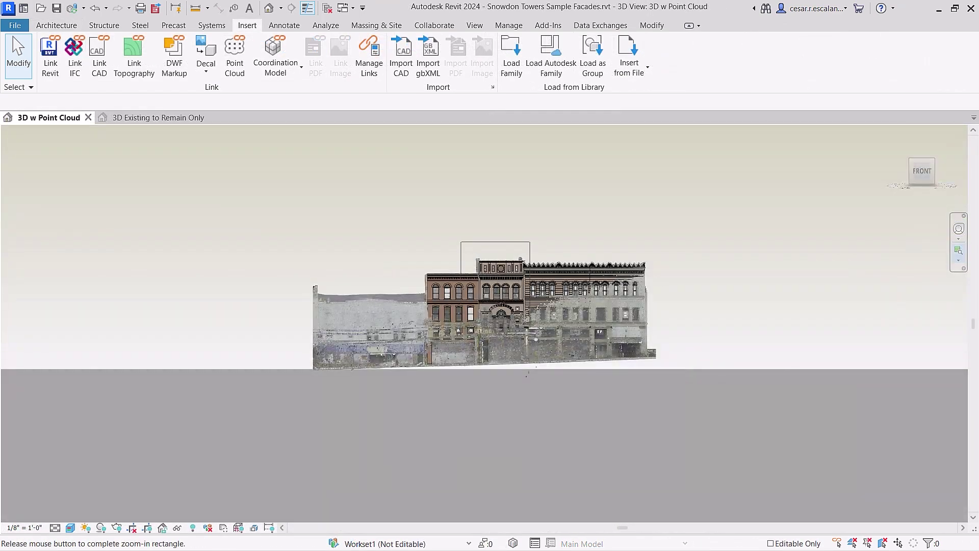
{"action": "left_click_drag", "start_coordinate": [530, 370], "coordinate": [530, 371]}
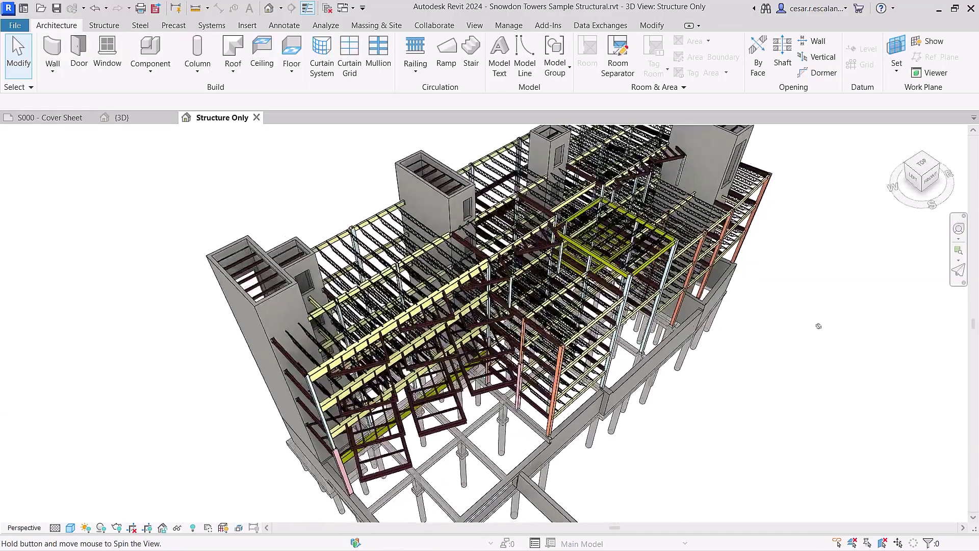
{"action": "middle_click_drag", "start_coordinate": [819, 326], "coordinate": [740, 327], "text": "shift"}
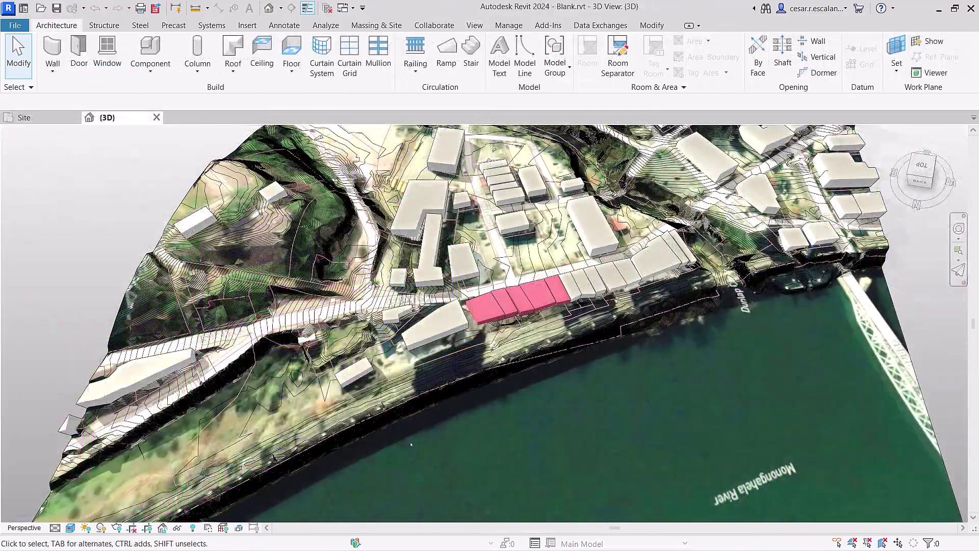
{"action": "scroll", "coordinate": [489, 327], "scroll_direction": "up", "scroll_amount": 3}
{"action": "middle_click_drag", "start_coordinate": [446, 406], "coordinate": [944, 361], "text": "shift"}
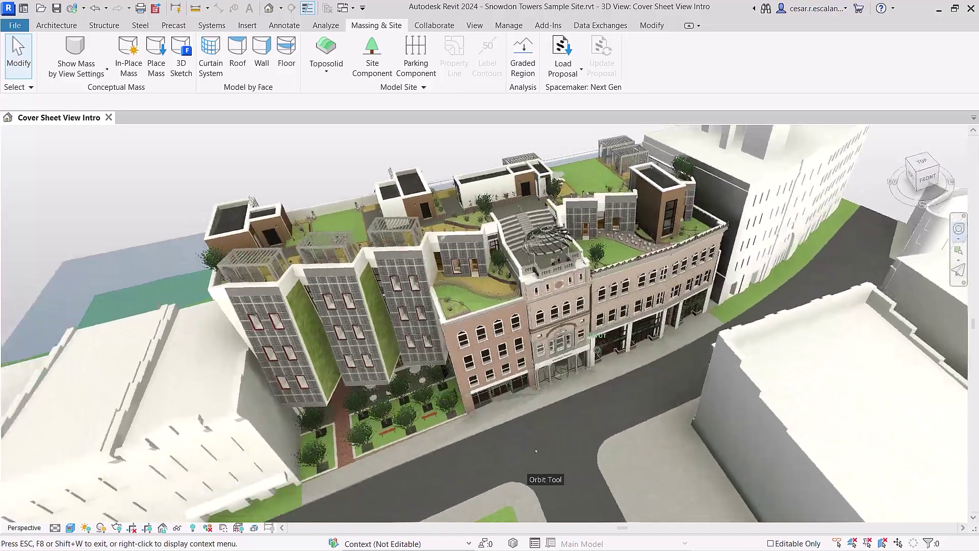
{"action": "left_click_drag", "start_coordinate": [535, 451], "coordinate": [153, 455]}
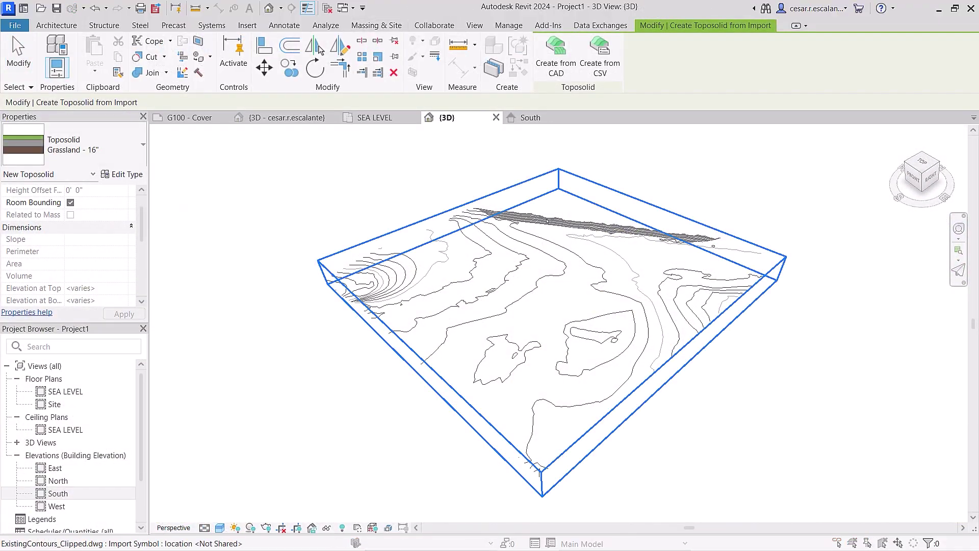
Create a Grassland - 16" toposolid from the imported ExistingContours_Clipped.dwg contours and open its type's layer structure for editing.
{"action": "left_click", "coordinate": [548, 220]}
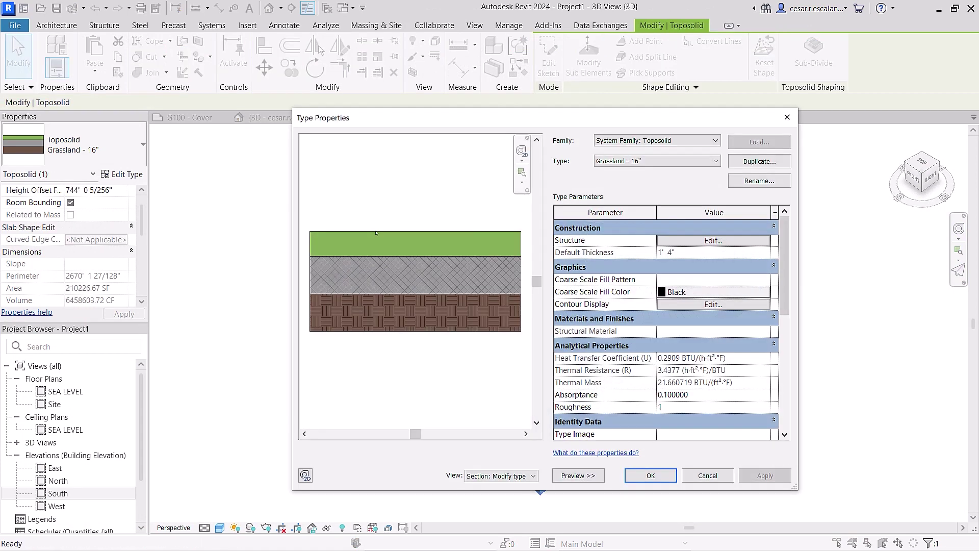
{"action": "left_click", "coordinate": [697, 241]}
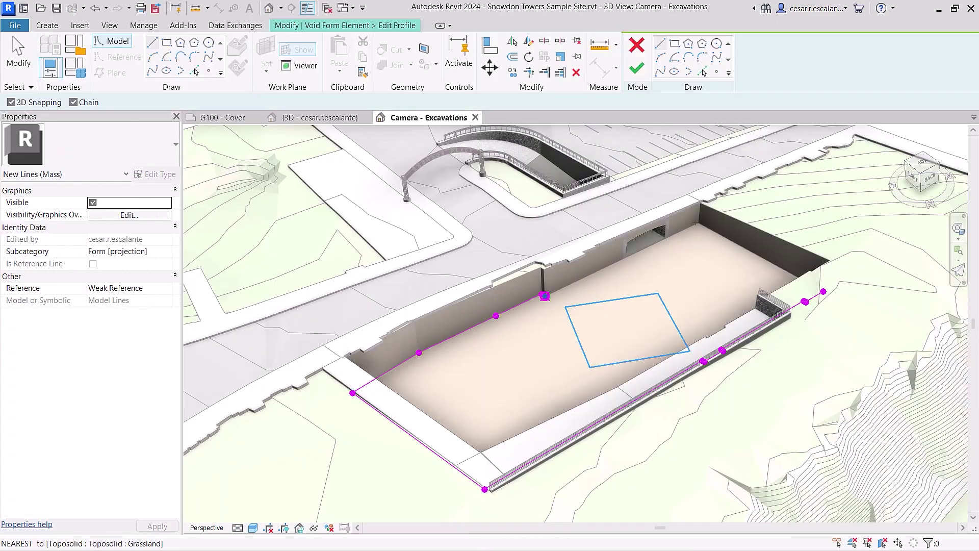
Accept the edited profile of the excavation void and finish the in-place mass in the site model.
{"action": "left_click", "coordinate": [637, 68]}
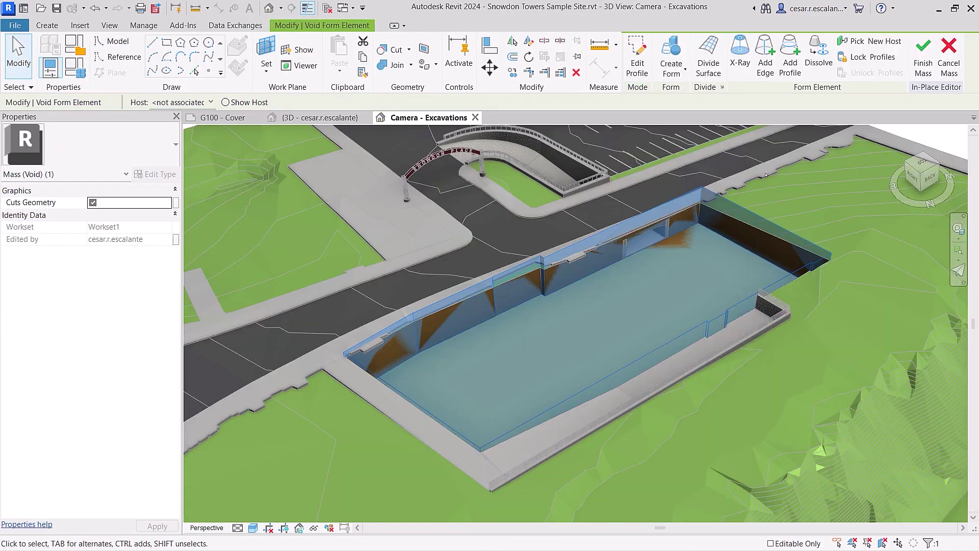
{"action": "left_click", "coordinate": [924, 56]}
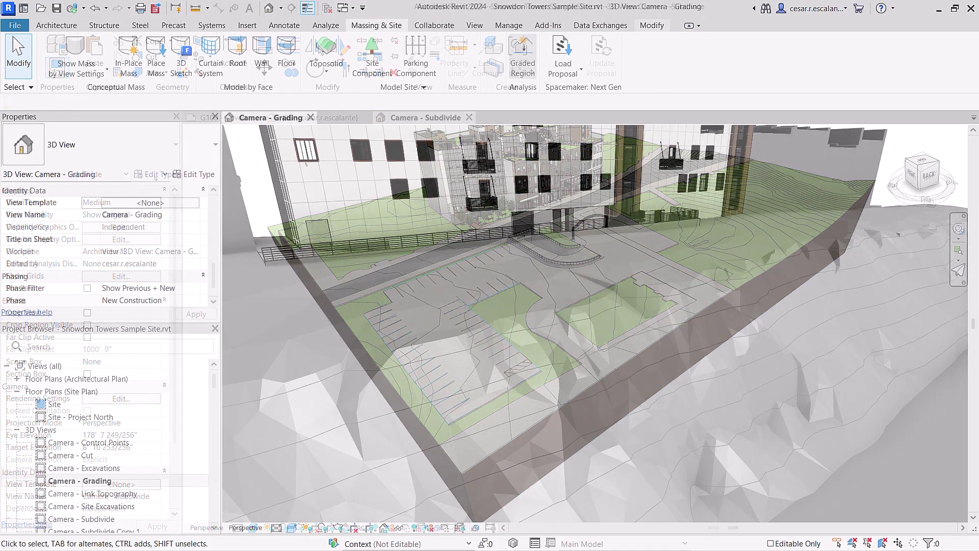
Start a graded region on the site by creating a new topography exactly like the existing one.
{"action": "left_click", "coordinate": [523, 56]}
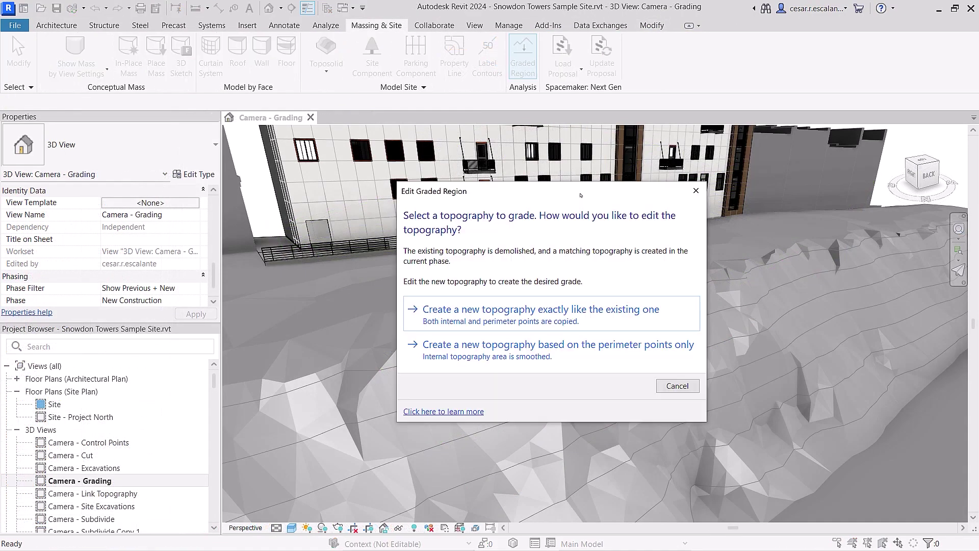
{"action": "left_click", "coordinate": [568, 322]}
{"action": "left_click", "coordinate": [886, 65]}
{"action": "type", "text": "7"}
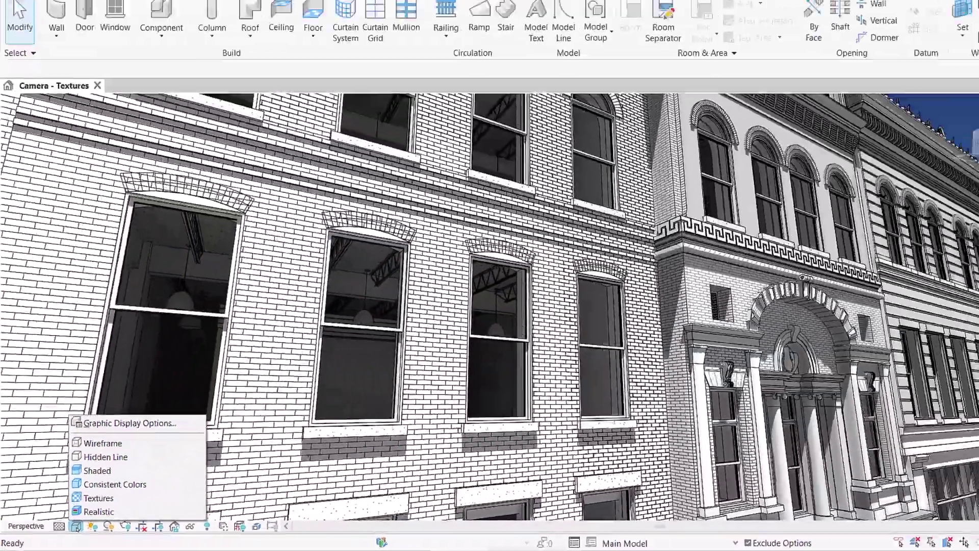
Set the visual style of the Camera - Textures view to Hidden Line.
{"action": "left_click", "coordinate": [176, 456]}
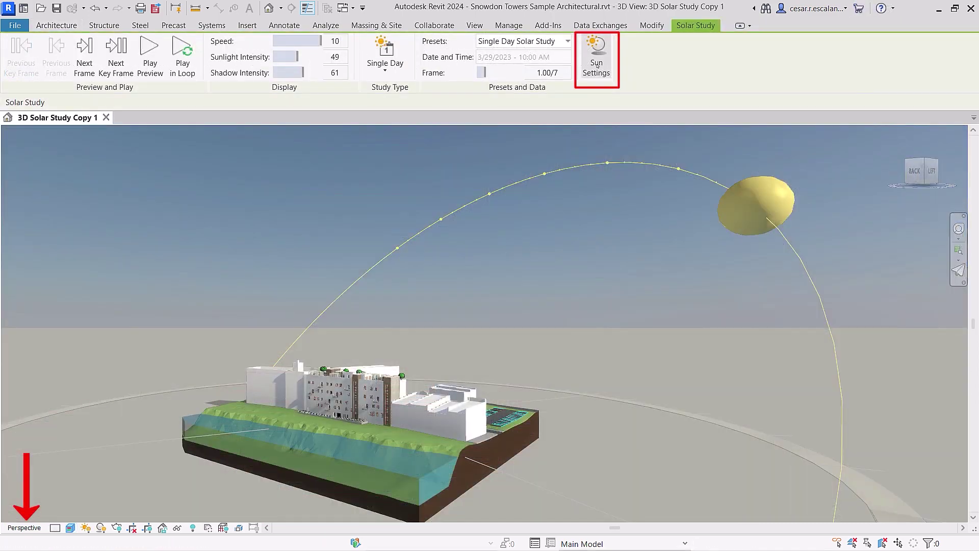
Set the time interval of the Single Day Solar Study to 15 seconds in the sun settings.
{"action": "left_click", "coordinate": [597, 59]}
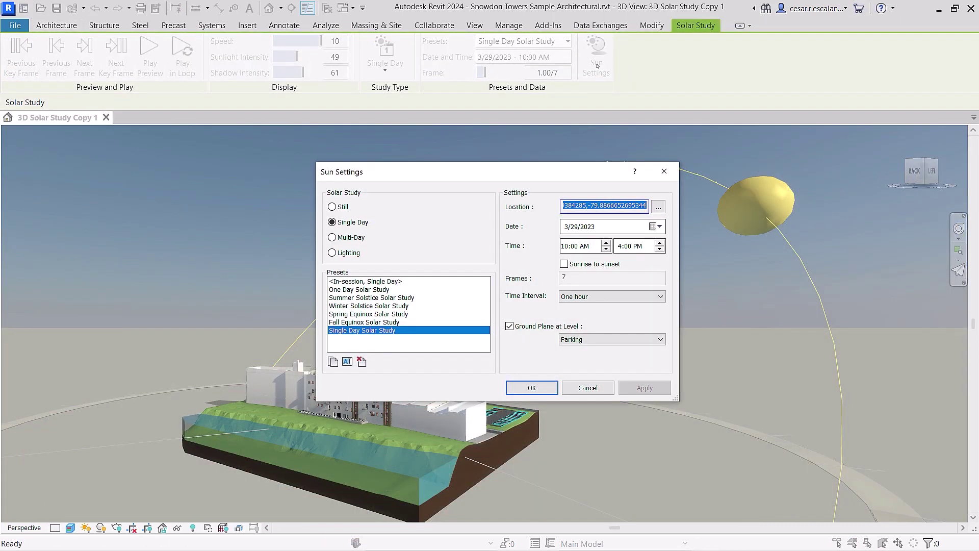
{"action": "left_click", "coordinate": [654, 296]}
{"action": "left_click", "coordinate": [577, 307]}
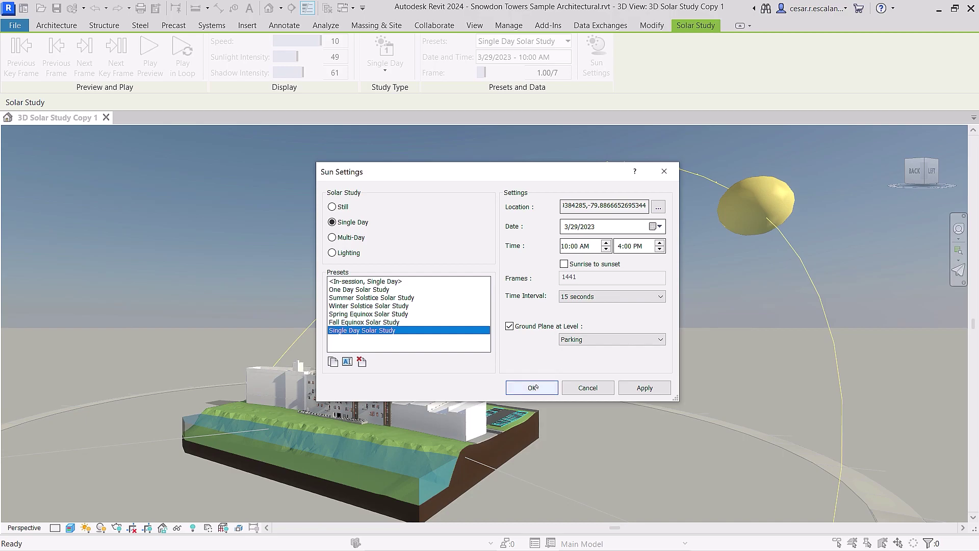
{"action": "left_click", "coordinate": [534, 388]}
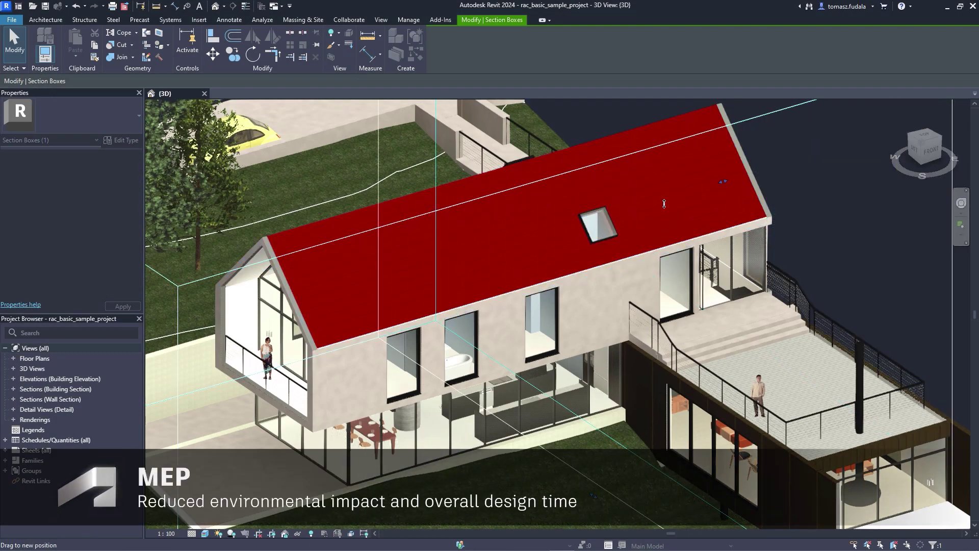
Pull in the 3D view's section box so it cuts around the red-roofed house.
{"action": "left_click_drag", "start_coordinate": [595, 236], "coordinate": [595, 235]}
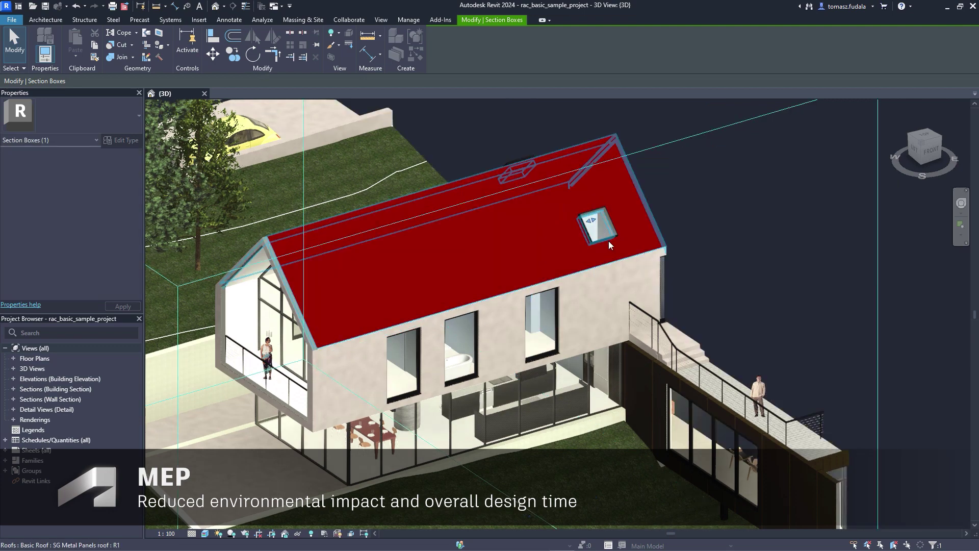
{"action": "left_click_drag", "start_coordinate": [528, 520], "coordinate": [446, 462]}
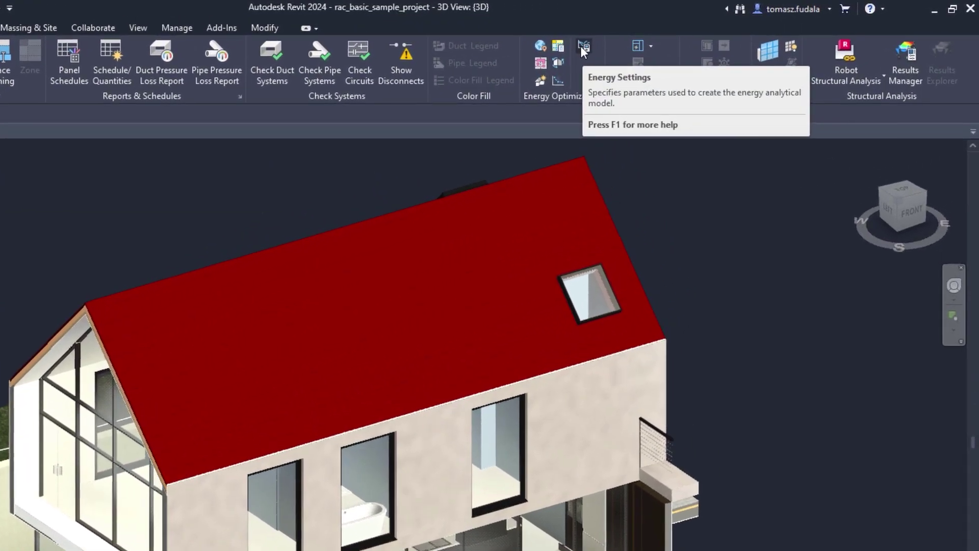
Enable Use Only Elements Visible In Current View in the energy settings.
{"action": "left_click", "coordinate": [698, 33]}
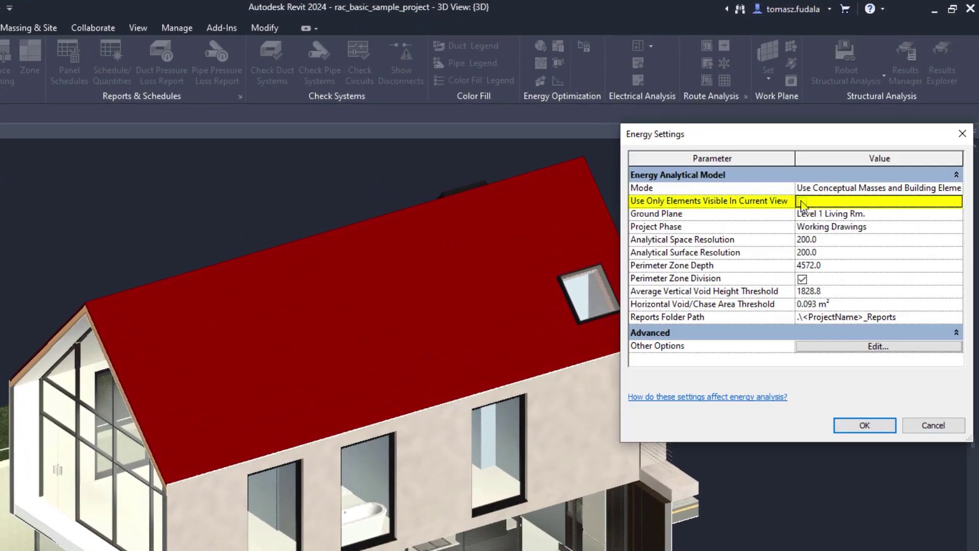
{"action": "left_click", "coordinate": [864, 425]}
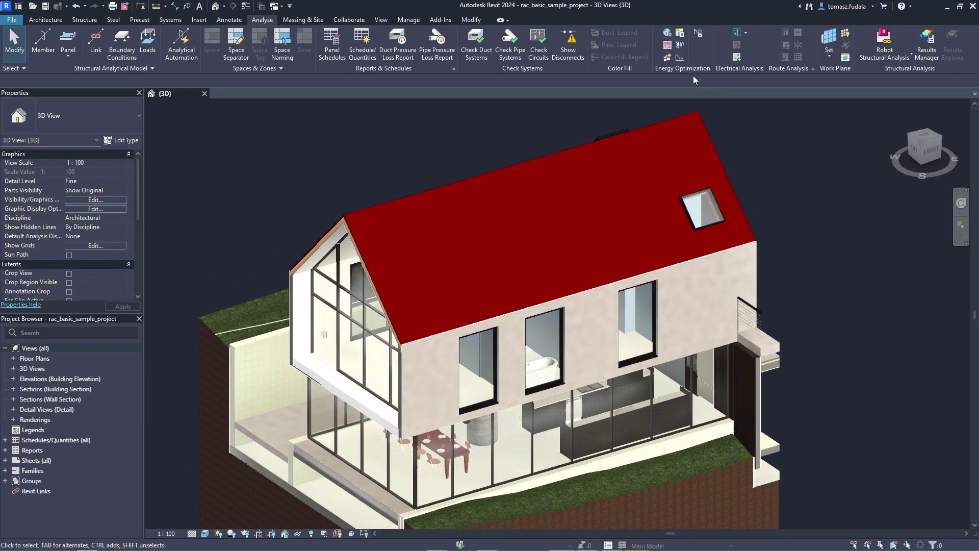
Create the energy analytical model of the house and run a systems analysis on it.
{"action": "left_click", "coordinate": [669, 58]}
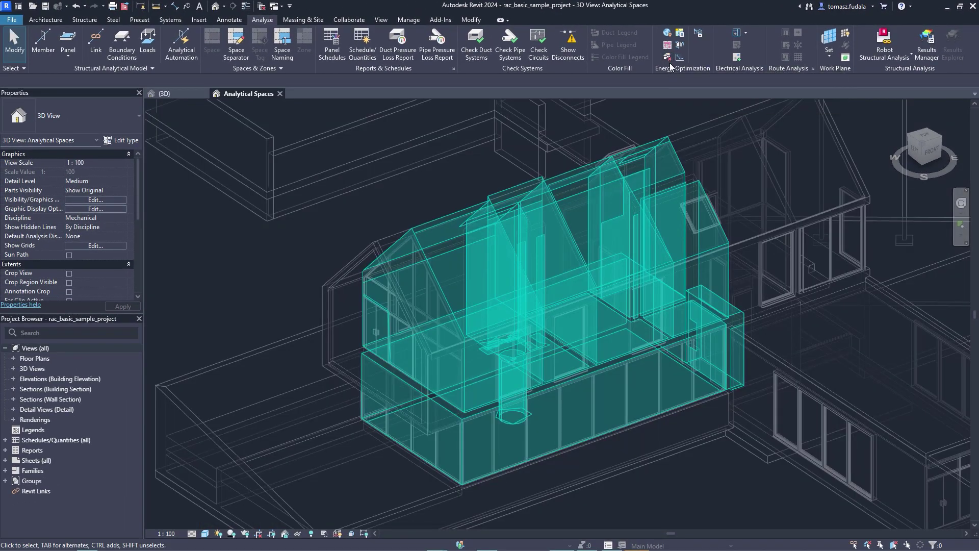
{"action": "left_click", "coordinate": [680, 34]}
{"action": "left_click", "coordinate": [894, 263]}
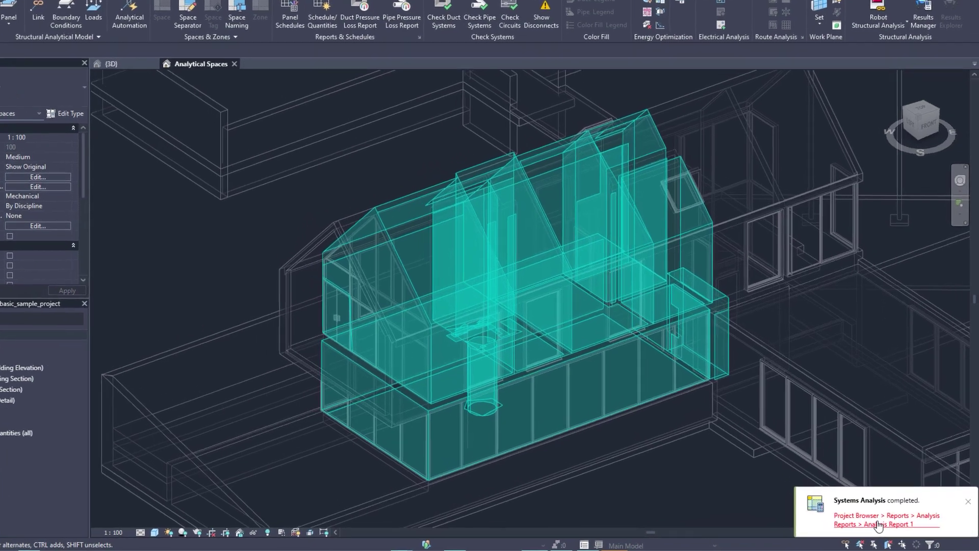
Open Analysis Report 1 from the completed systems analysis and review its annual and monthly overview charts.
{"action": "left_click", "coordinate": [902, 526]}
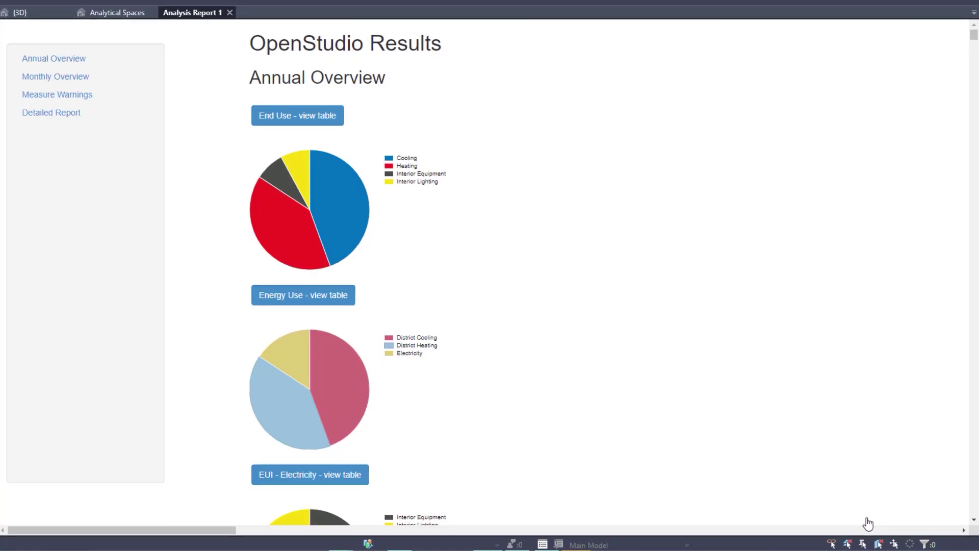
{"action": "scroll", "coordinate": [868, 519], "scroll_direction": "down", "scroll_amount": 15}
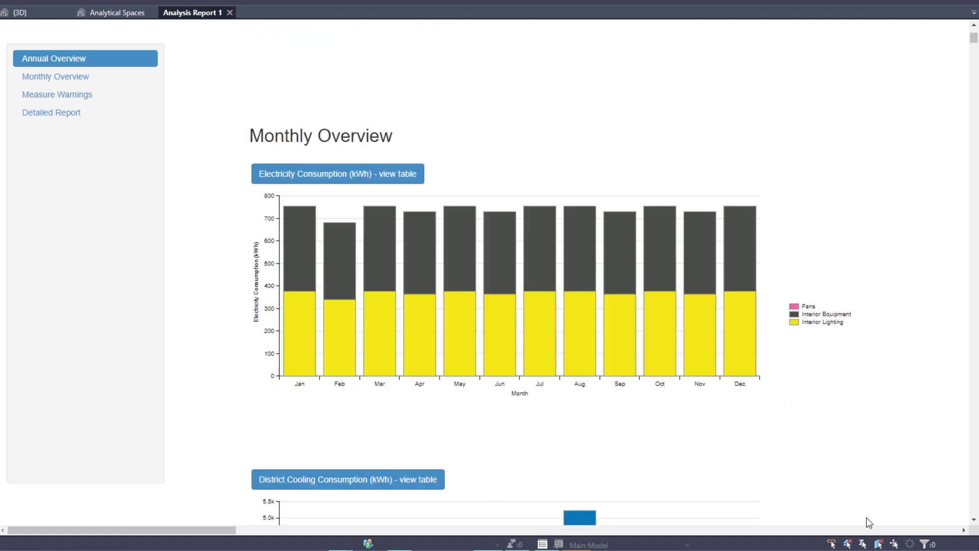
{"action": "scroll", "coordinate": [868, 517], "scroll_direction": "down", "scroll_amount": 20}
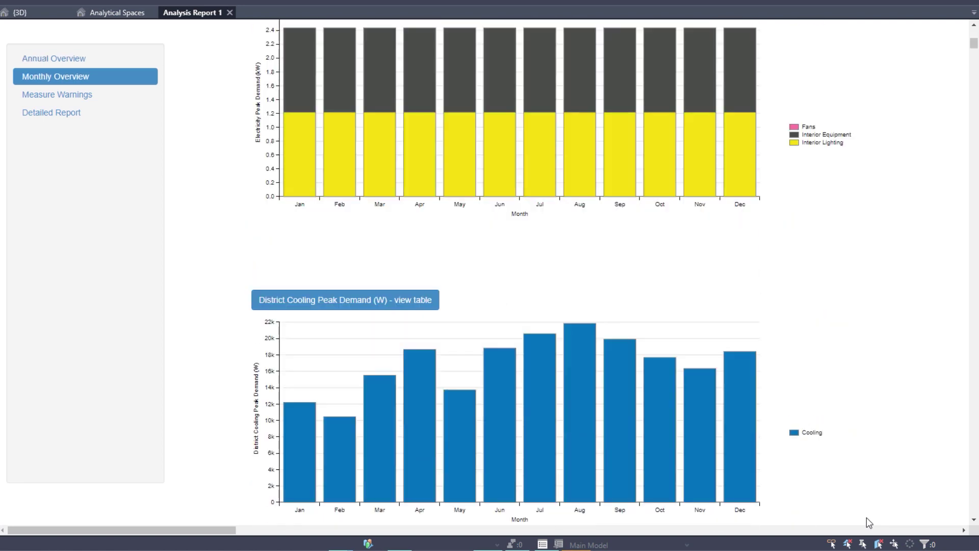
Review the remaining monthly peak demand charts in the analysis report.
{"action": "scroll", "coordinate": [867, 523], "scroll_direction": "down", "scroll_amount": 20}
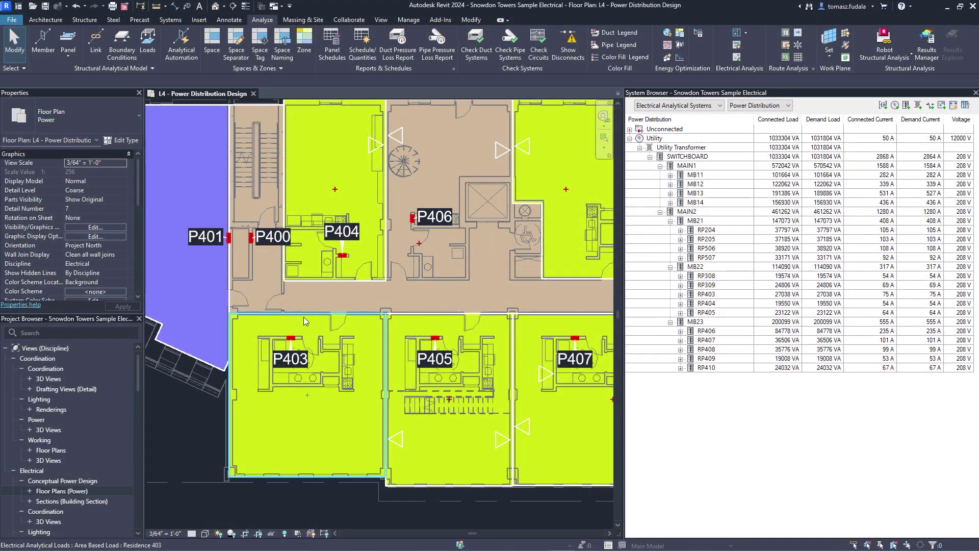
Assign the Lighting - Dwelling Unit load classification, with its incremental by-load demand factor, to the Residential load type of Residence 403.
{"action": "left_click", "coordinate": [304, 318]}
{"action": "left_click", "coordinate": [122, 185]}
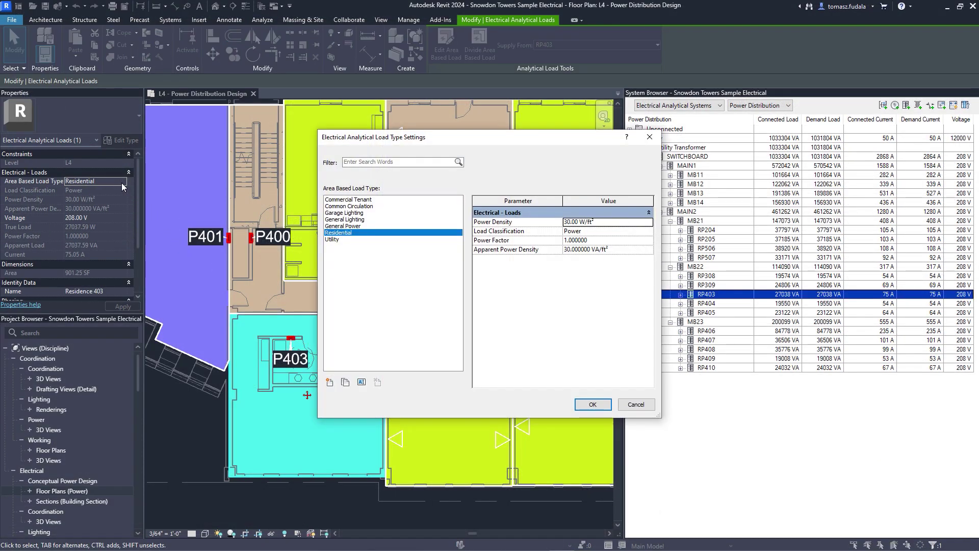
{"action": "left_click", "coordinate": [649, 232]}
{"action": "left_click", "coordinate": [649, 232]}
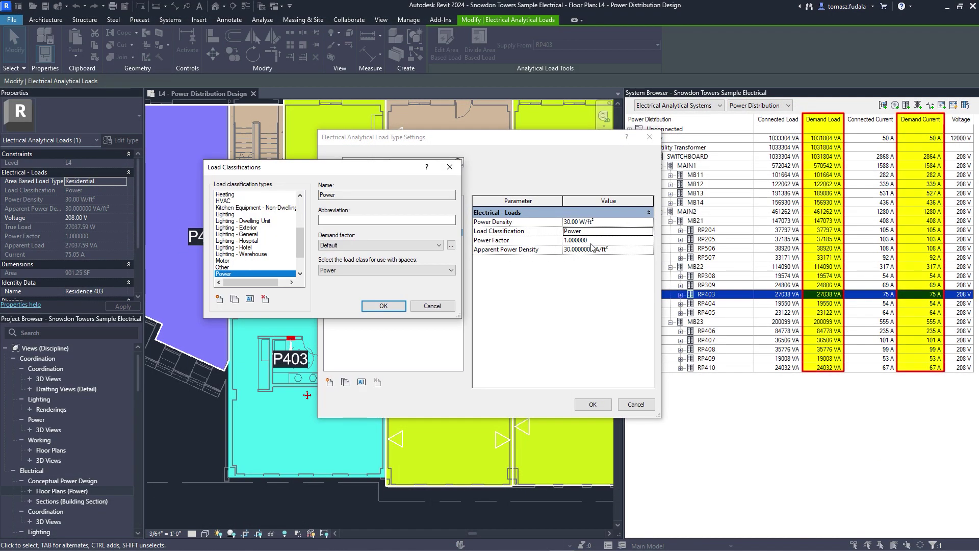
{"action": "left_click", "coordinate": [451, 245]}
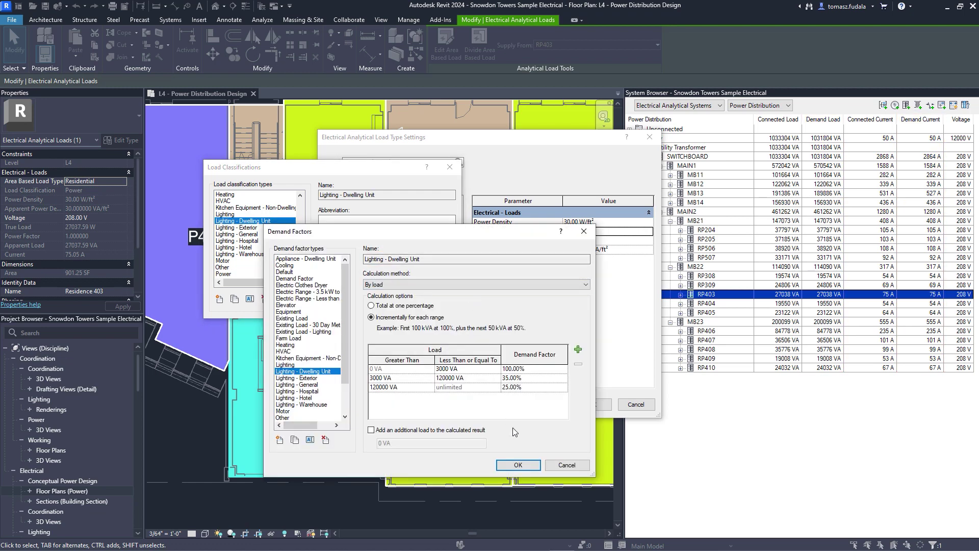
{"action": "left_click", "coordinate": [518, 464]}
{"action": "left_click", "coordinate": [384, 306]}
{"action": "left_click", "coordinate": [585, 405]}
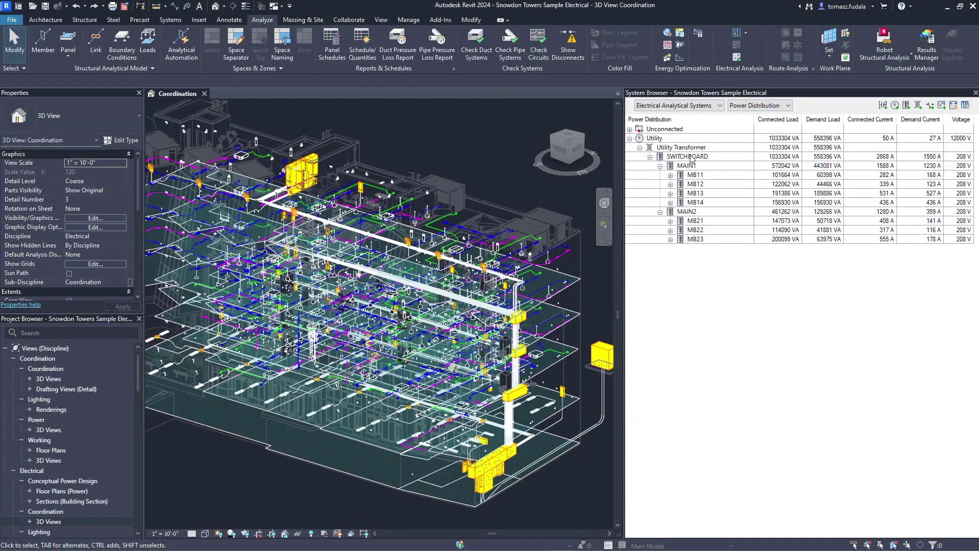
Add equipment loads Chiller 1 and Chiller 2 to the SWITCHBOARD, each with an apparent load of 36000 VA.
{"action": "left_click", "coordinate": [691, 157]}
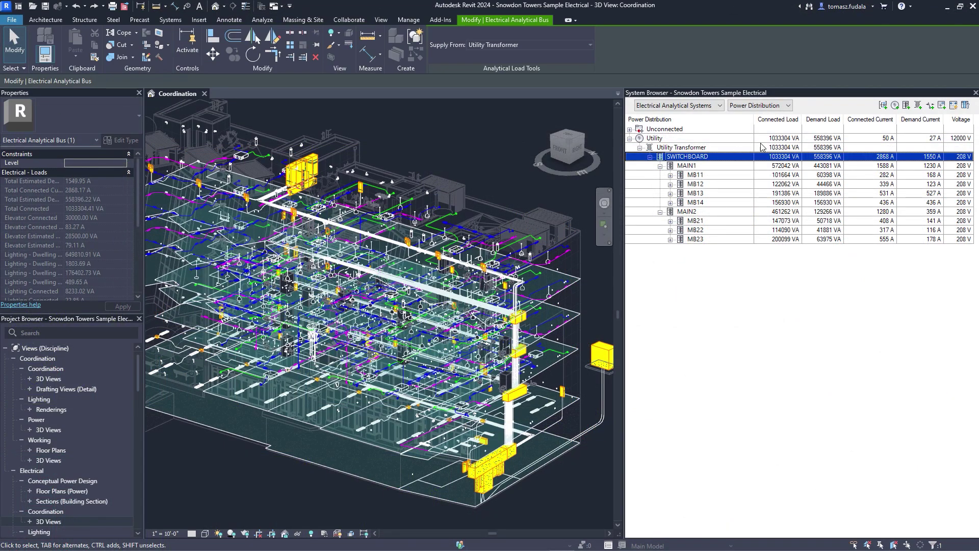
{"action": "left_click", "coordinate": [942, 105]}
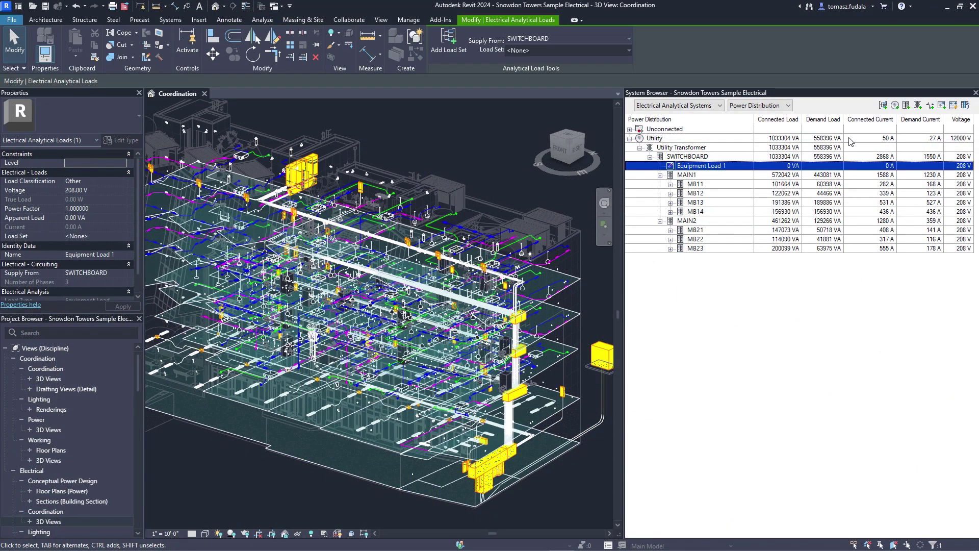
{"action": "right_click", "coordinate": [737, 162]}
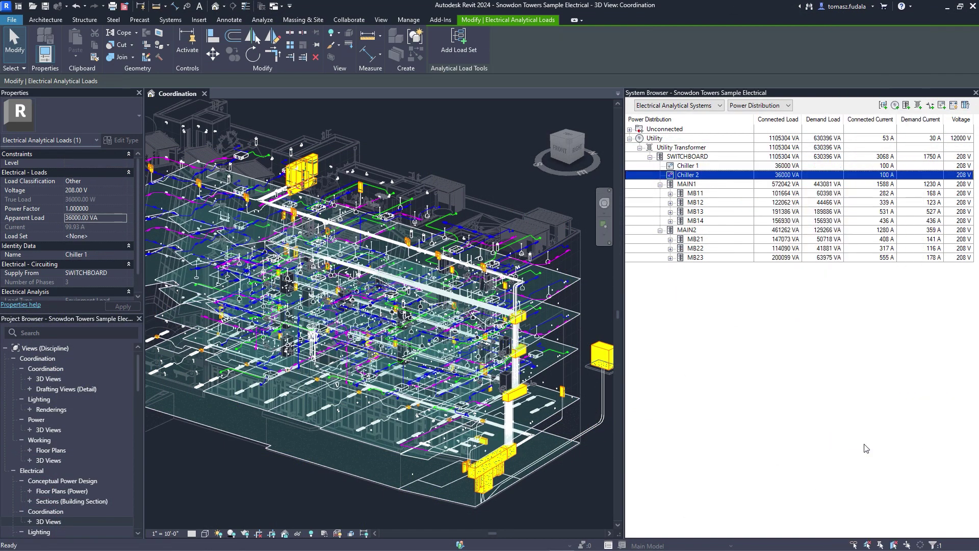
Combine Chiller 1 and Chiller 2 into a load set named Chillers with a quantity on standby of 1.
{"action": "left_click", "coordinate": [721, 167], "text": "ctrl"}
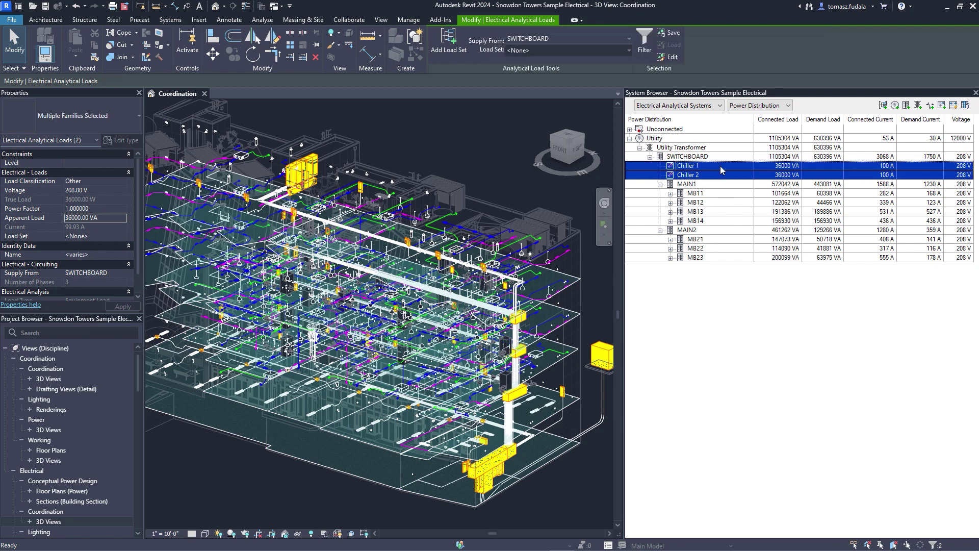
{"action": "left_click", "coordinate": [455, 49]}
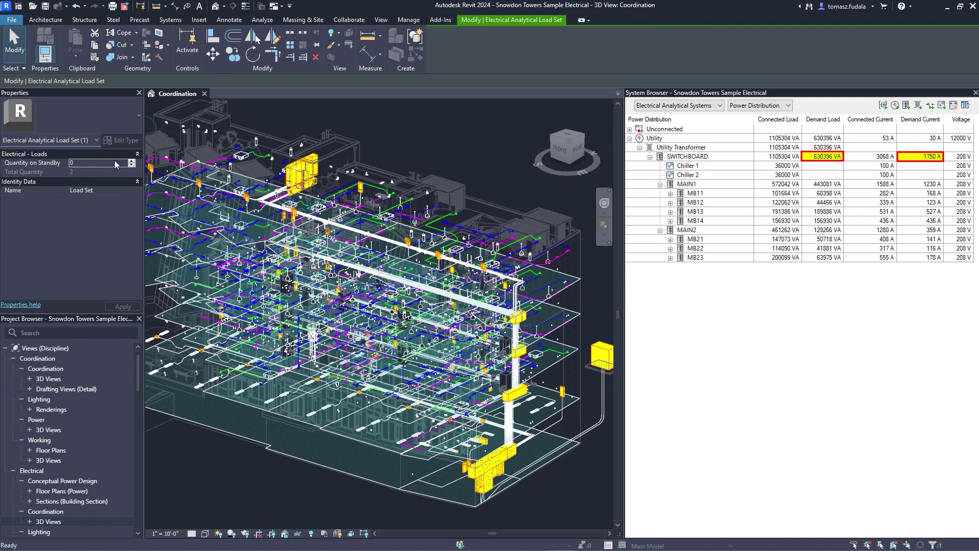
{"action": "type", "text": "1"}
{"action": "left_click", "coordinate": [114, 190]}
{"action": "type", "text": "Chillers"}
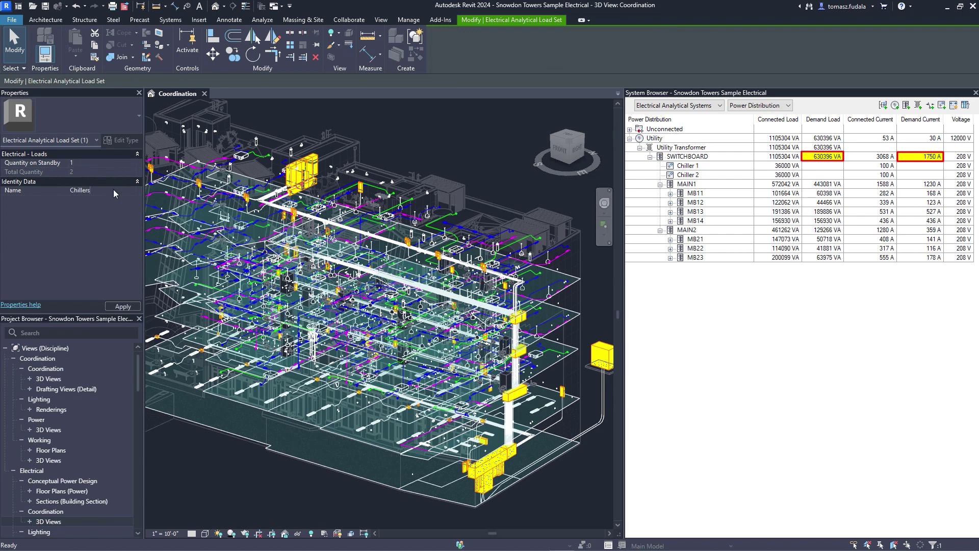
{"action": "left_click", "coordinate": [696, 158]}
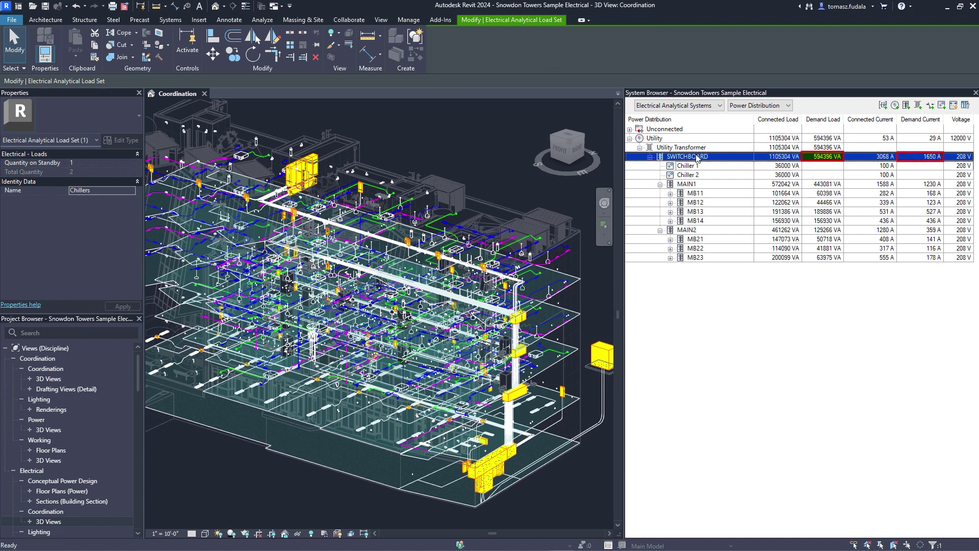
{"action": "left_click", "coordinate": [759, 105]}
{"action": "left_click", "coordinate": [749, 123]}
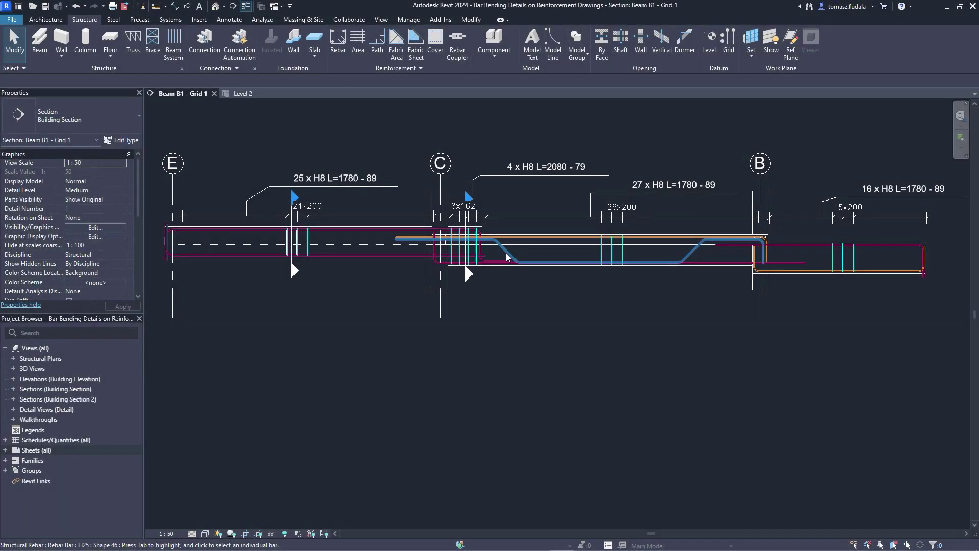
Place aligned bending details with tags below the Beam B1 section for the cranked bars and, using multiple selection, the three top bars.
{"action": "left_click", "coordinate": [859, 49]}
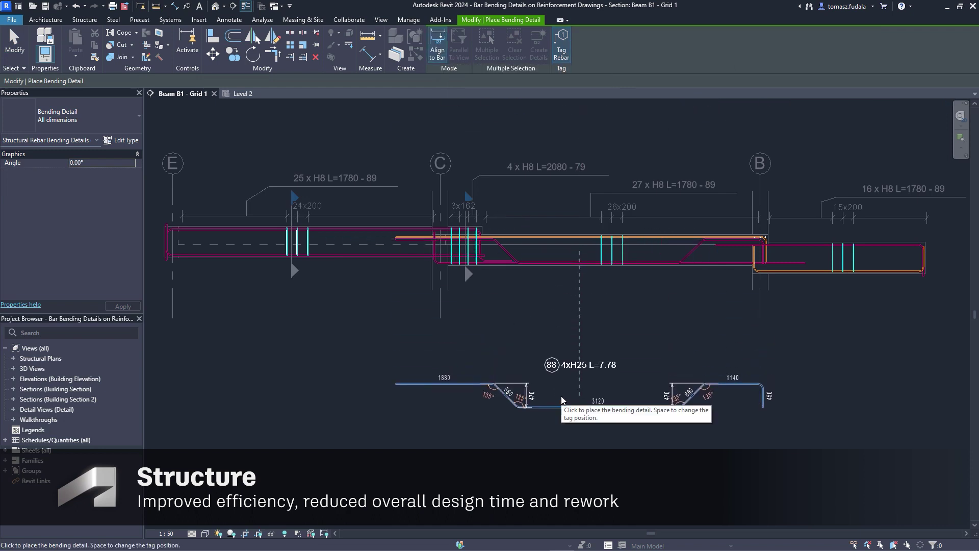
{"action": "left_click", "coordinate": [488, 46]}
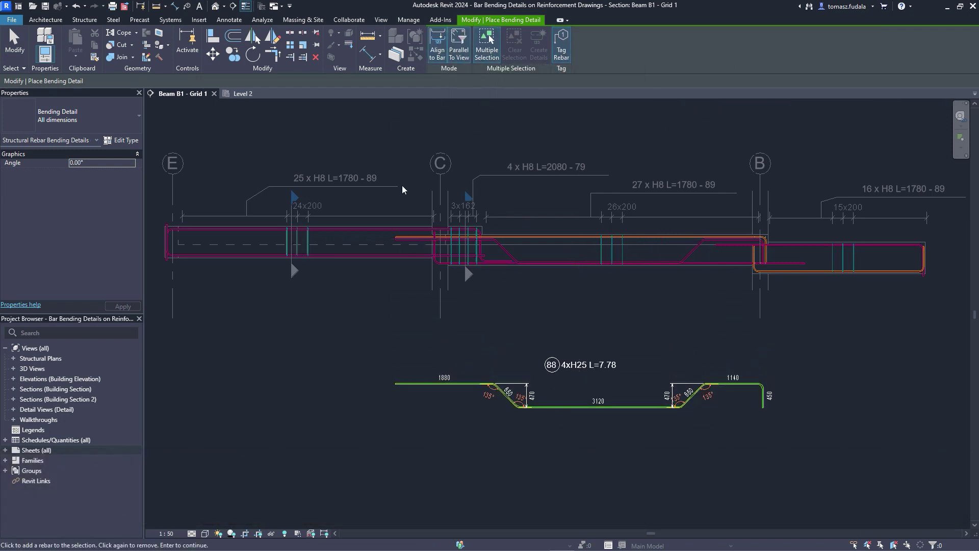
{"action": "left_click", "coordinate": [371, 231]}
{"action": "left_click", "coordinate": [536, 237]}
{"action": "left_click", "coordinate": [724, 246]}
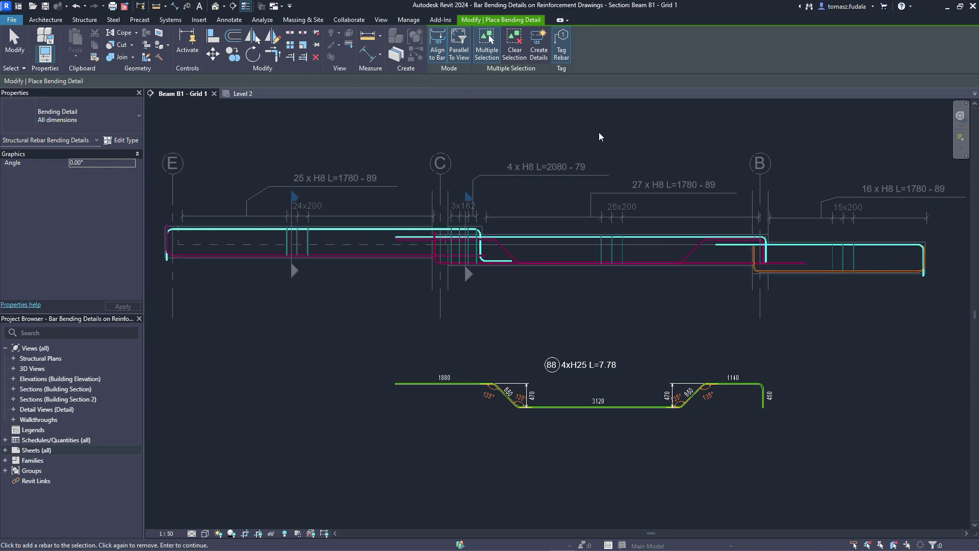
{"action": "left_click", "coordinate": [540, 49]}
{"action": "left_click", "coordinate": [555, 345]}
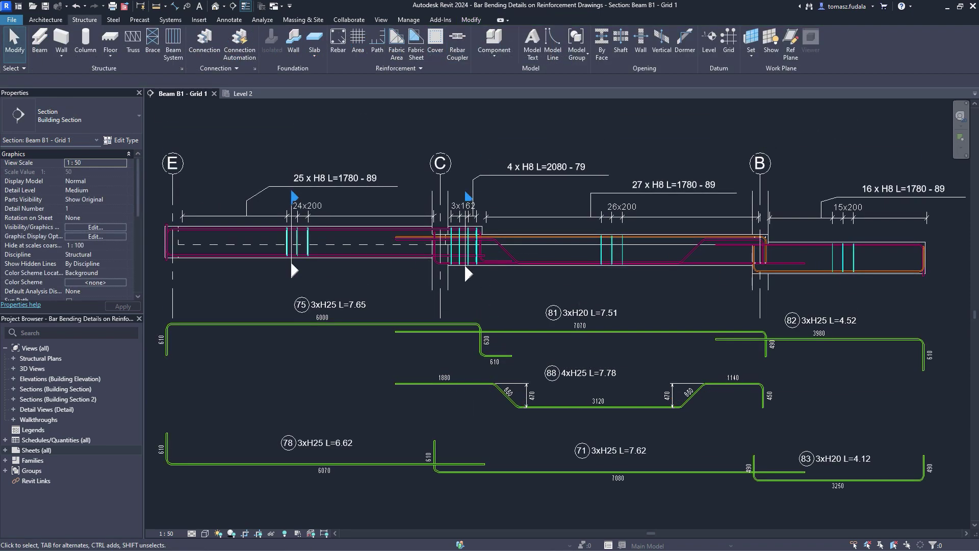
Open the Bending Detail options of the Rebar Schedule - All and change how rebar shape parameters are shown.
{"action": "left_click", "coordinate": [554, 389]}
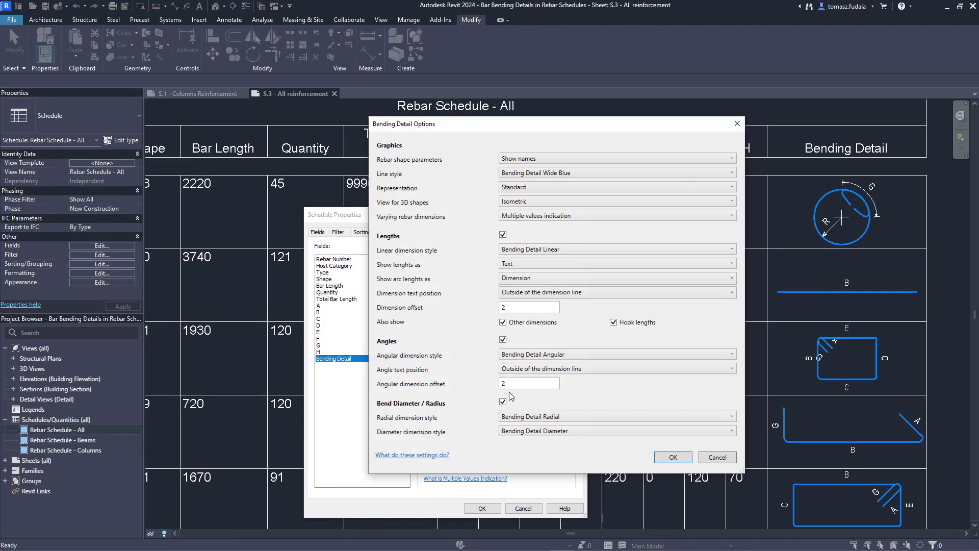
{"action": "left_click", "coordinate": [604, 159]}
{"action": "left_click", "coordinate": [605, 169]}
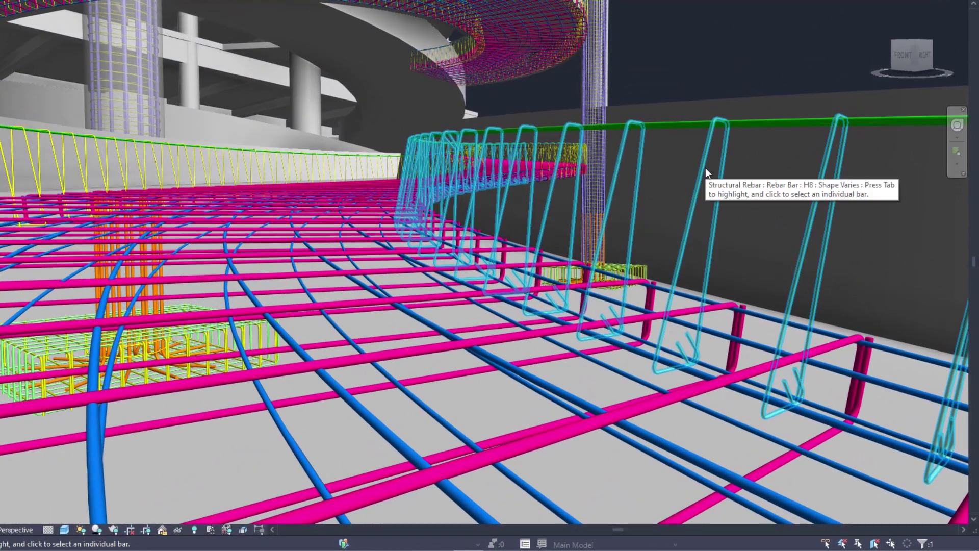
Set the Bar Alignment of the H8 stirrup set along the curved ramp edge to Vertical and apply it.
{"action": "key", "text": "space"}
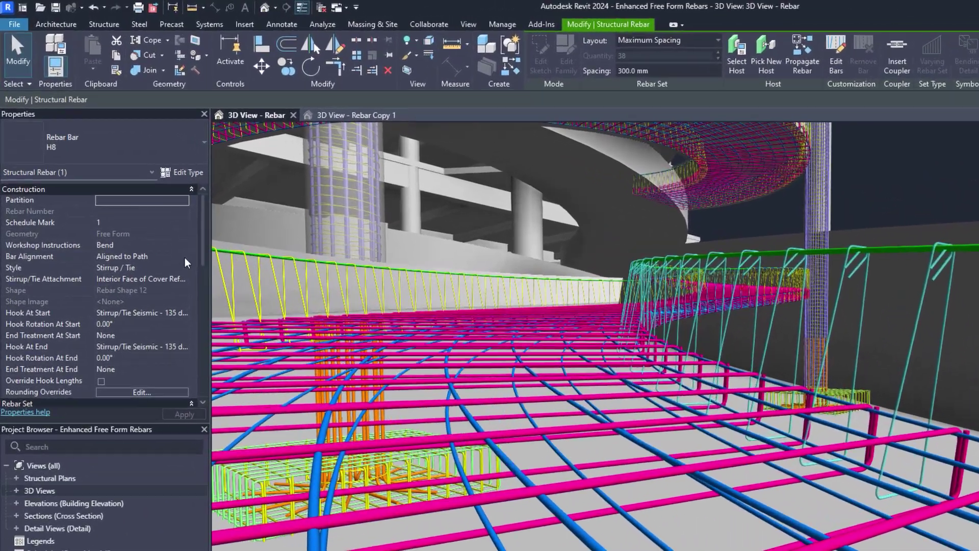
{"action": "left_click", "coordinate": [47, 167]}
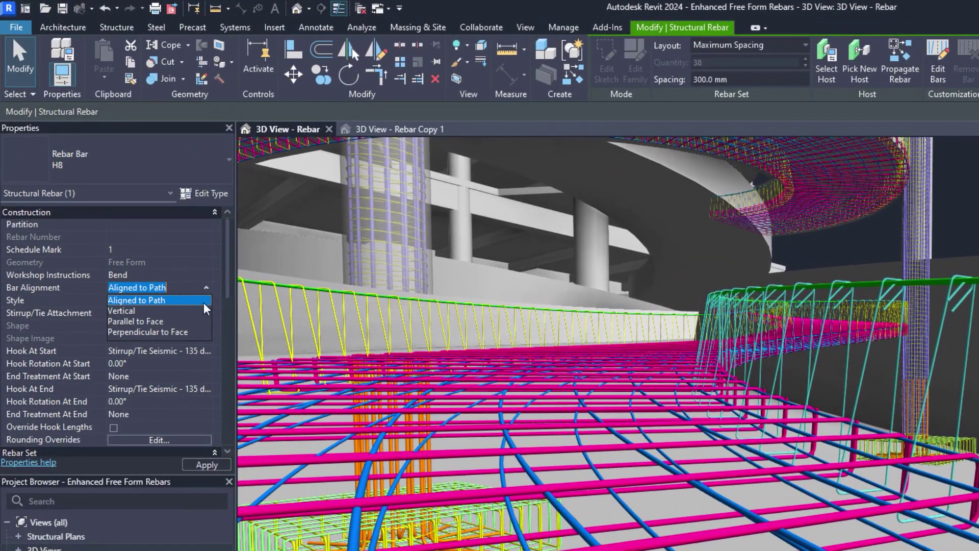
{"action": "left_click", "coordinate": [197, 311]}
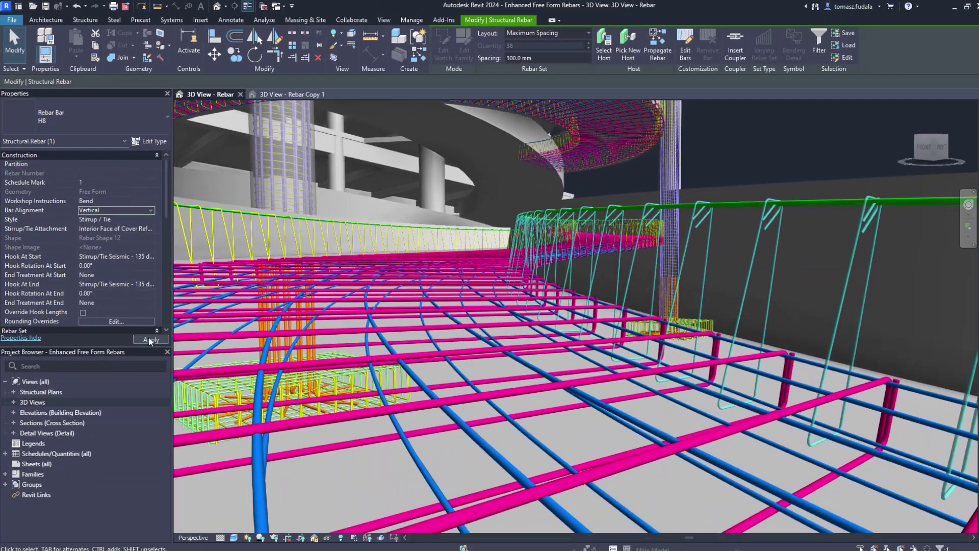
{"action": "left_click", "coordinate": [149, 340]}
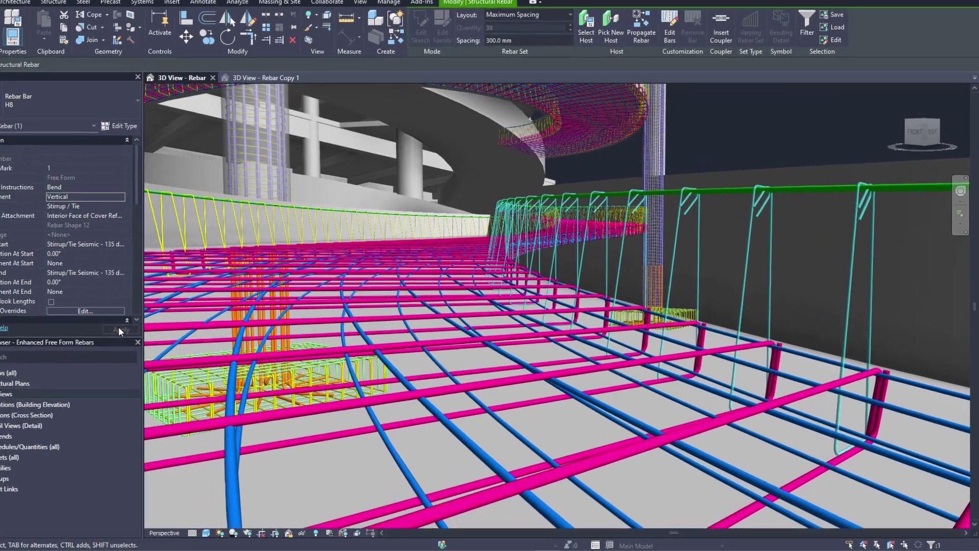
{"action": "key", "text": "Escape"}
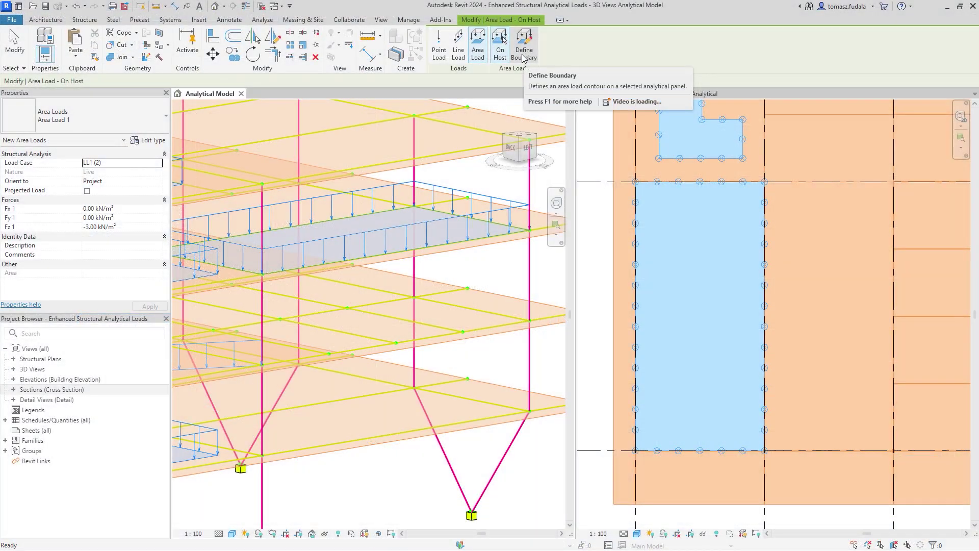
Define a C-shaped area load boundary beside the rectangular load on the Level 4 analytical plan, with Fz -3.00 kN/m².
{"action": "left_click", "coordinate": [524, 45]}
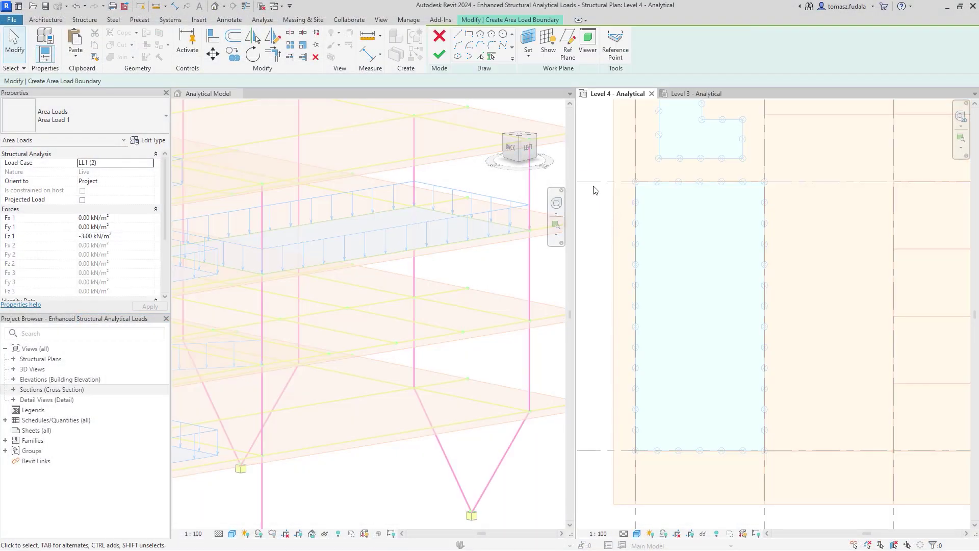
{"action": "left_click", "coordinate": [785, 248]}
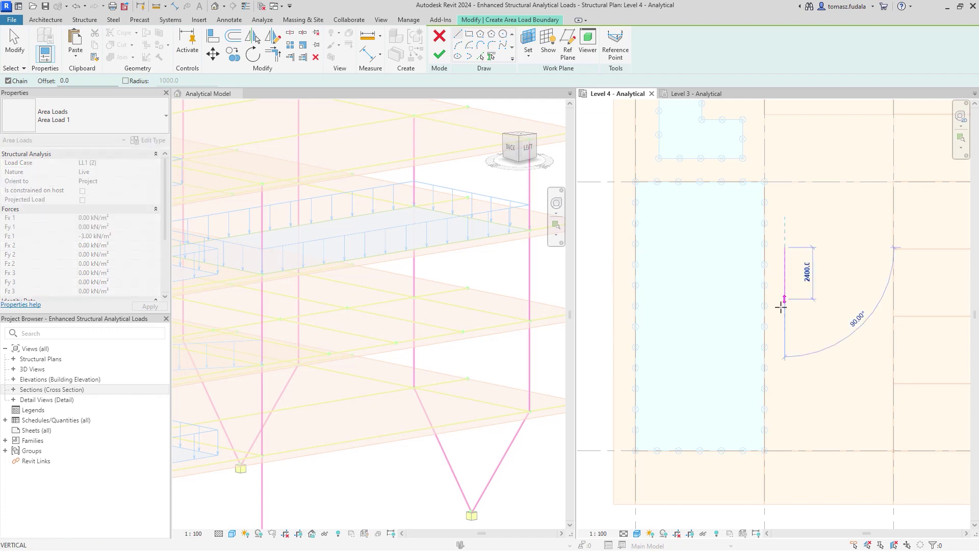
{"action": "left_click", "coordinate": [784, 412]}
{"action": "left_click", "coordinate": [879, 413]}
{"action": "left_click", "coordinate": [879, 370]}
{"action": "left_click", "coordinate": [841, 370]}
{"action": "left_click", "coordinate": [840, 283]}
{"action": "left_click", "coordinate": [879, 284]}
{"action": "left_click", "coordinate": [879, 248]}
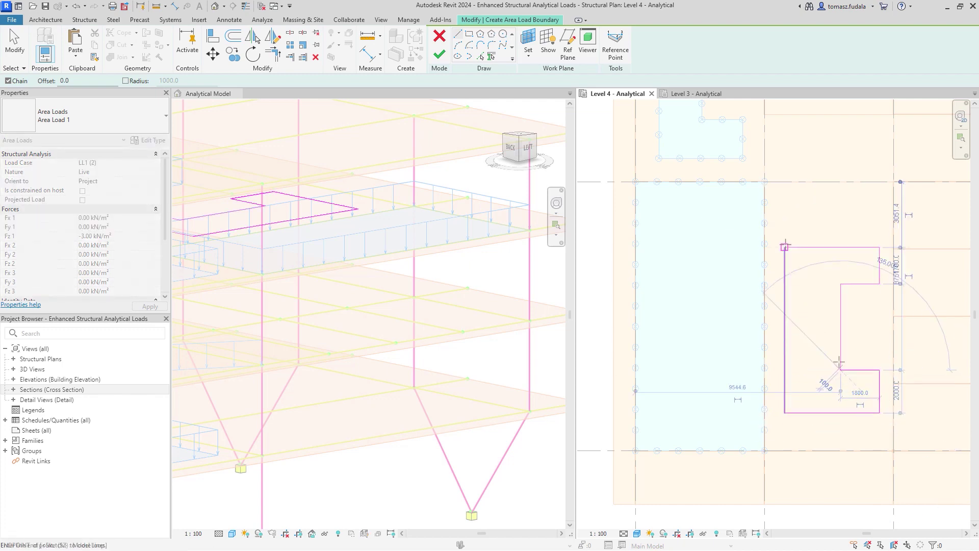
{"action": "left_click", "coordinate": [784, 247]}
{"action": "left_click", "coordinate": [439, 54]}
Draw line loads with Fz -4.00 kN/m on the Level 3 analytical plan, along the upper beam and vertically near the slab's left edge.
{"action": "left_click", "coordinate": [458, 48]}
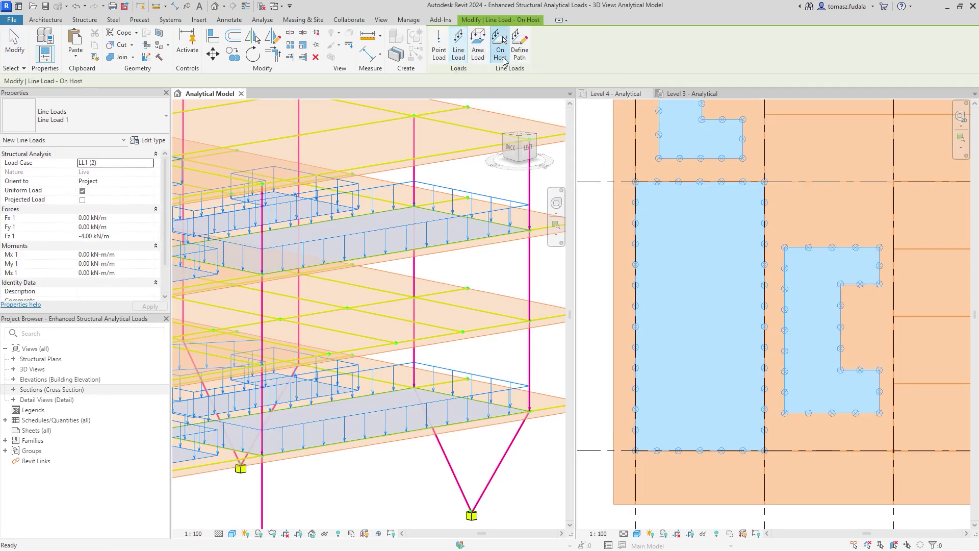
{"action": "left_click", "coordinate": [681, 95]}
{"action": "left_click", "coordinate": [677, 203]}
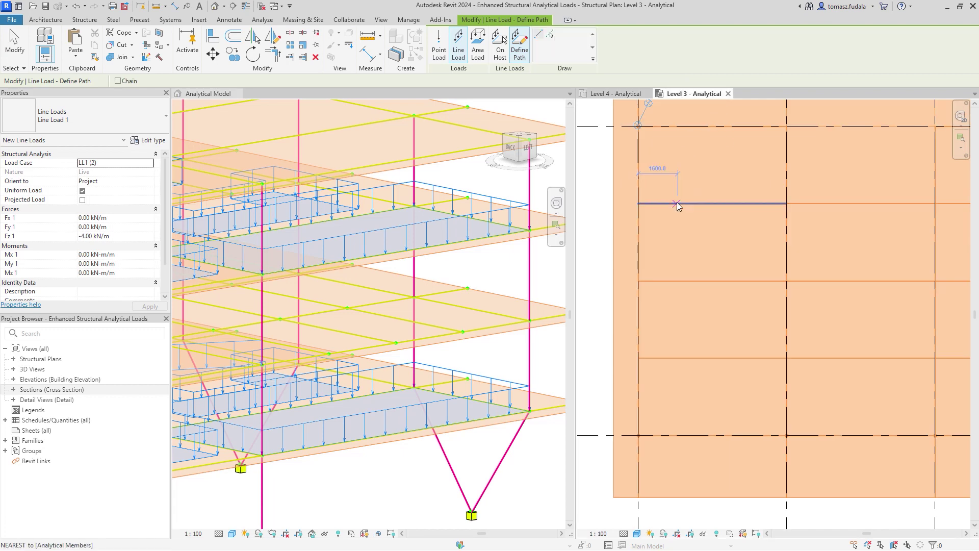
{"action": "left_click", "coordinate": [676, 204]}
{"action": "left_click", "coordinate": [758, 203]}
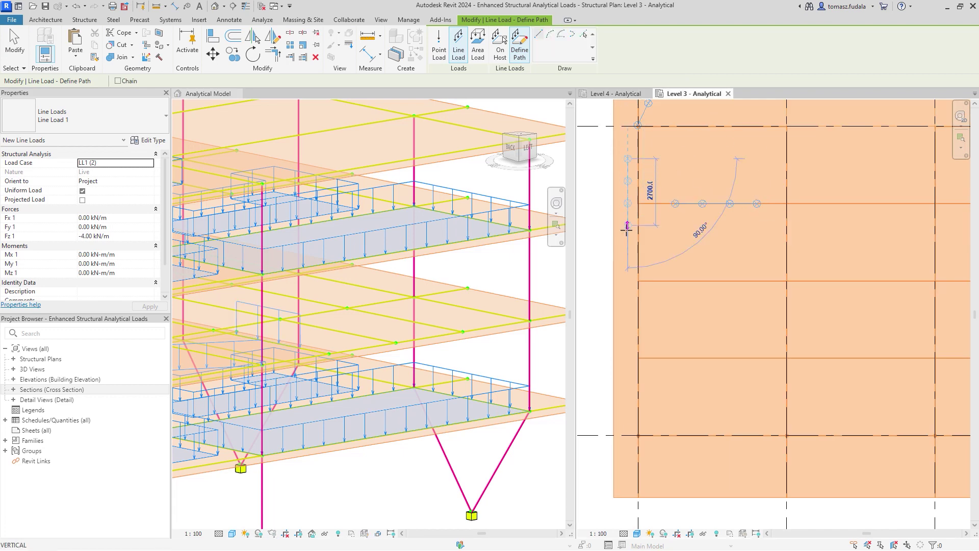
{"action": "left_click", "coordinate": [704, 464]}
{"action": "left_click_drag", "start_coordinate": [704, 464], "coordinate": [716, 465]}
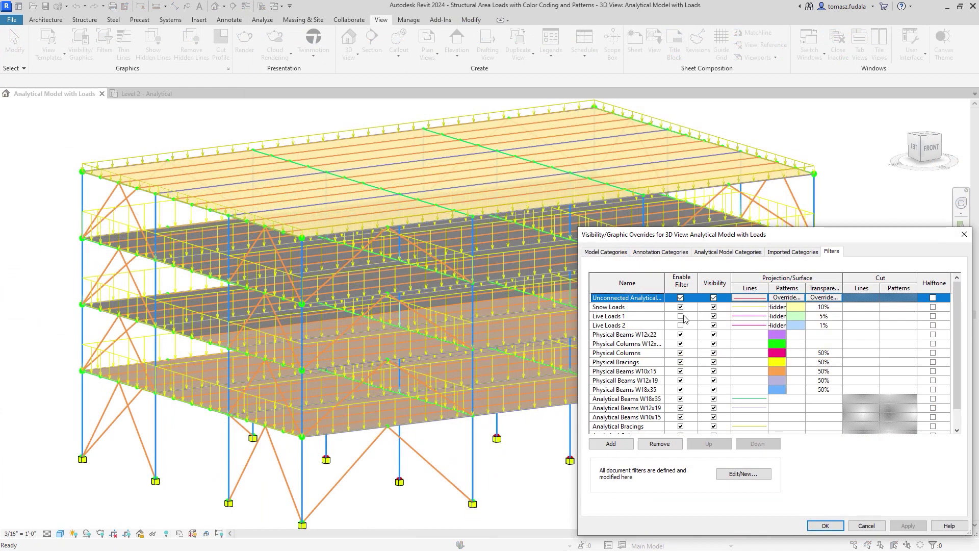
Enable the Live Loads 1 and Live Loads 2 filters in the 3D view's graphic overrides and apply them.
{"action": "left_click", "coordinate": [681, 317]}
{"action": "left_click", "coordinate": [681, 325]}
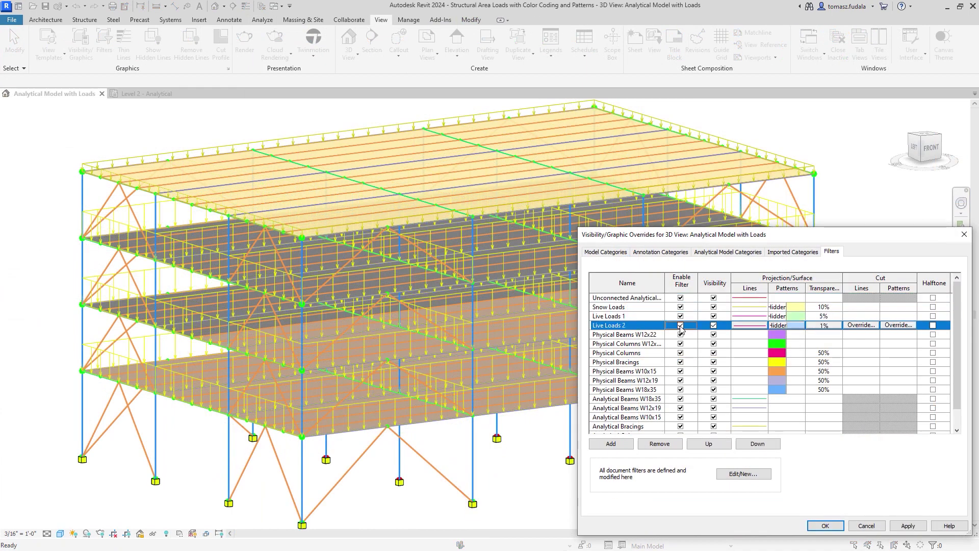
{"action": "left_click", "coordinate": [908, 526]}
Override the projection lines of the Live Loads 2 filter with blue and accept the view's graphic overrides.
{"action": "left_click", "coordinate": [750, 326]}
{"action": "left_click", "coordinate": [802, 429]}
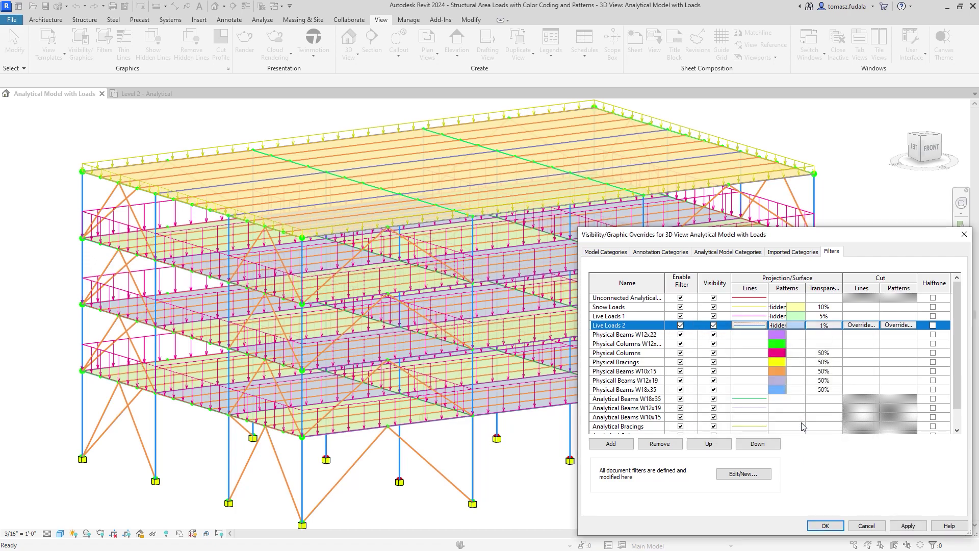
{"action": "left_click", "coordinate": [823, 525]}
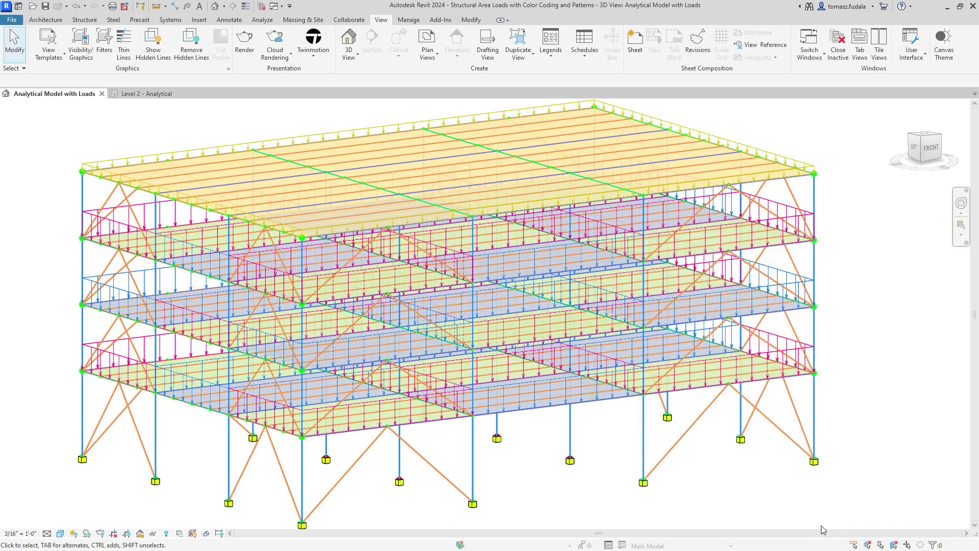
{"action": "key", "text": "ctrl+Tab"}
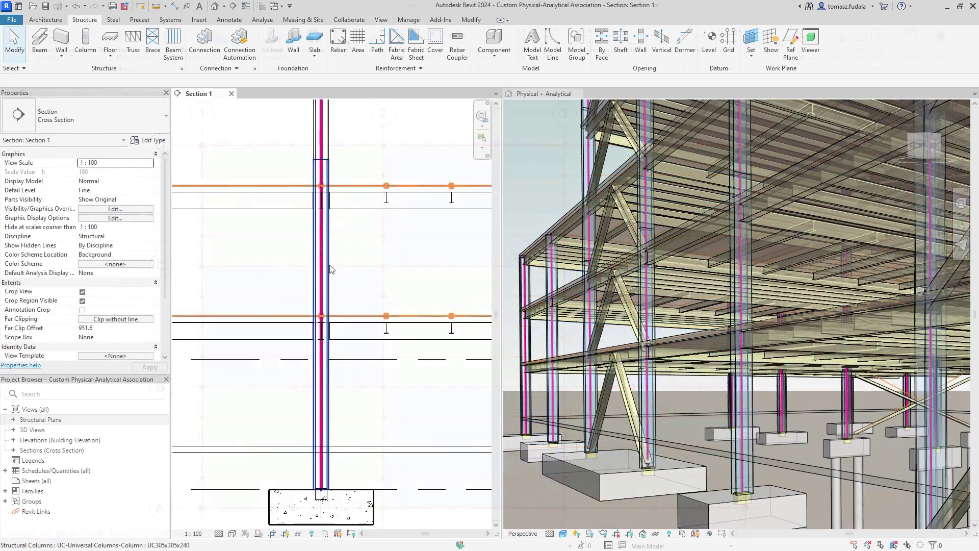
Associate the UC305x305x240 physical column in Section 1 with the analytical members running along it.
{"action": "left_click", "coordinate": [322, 268]}
{"action": "left_click", "coordinate": [448, 45]}
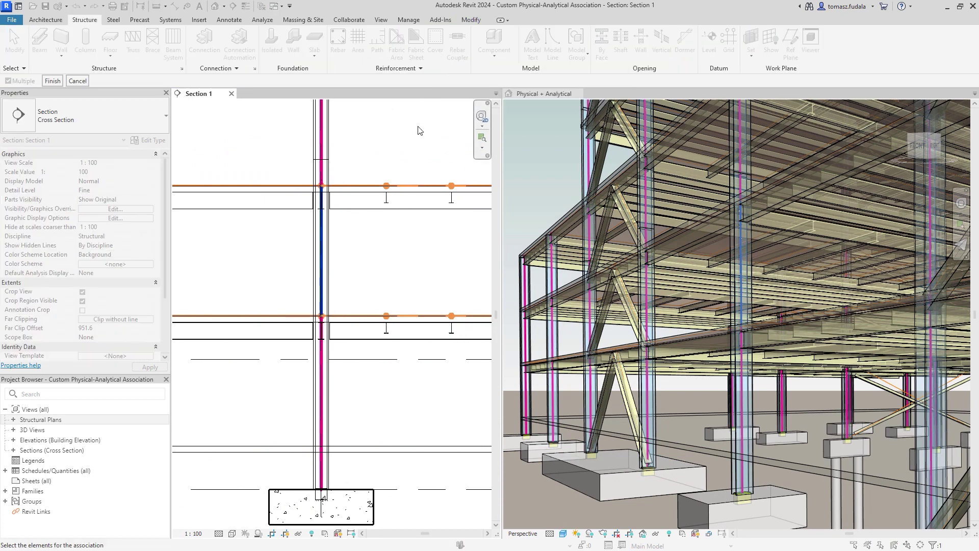
{"action": "left_click", "coordinate": [323, 388]}
{"action": "left_click", "coordinate": [51, 83]}
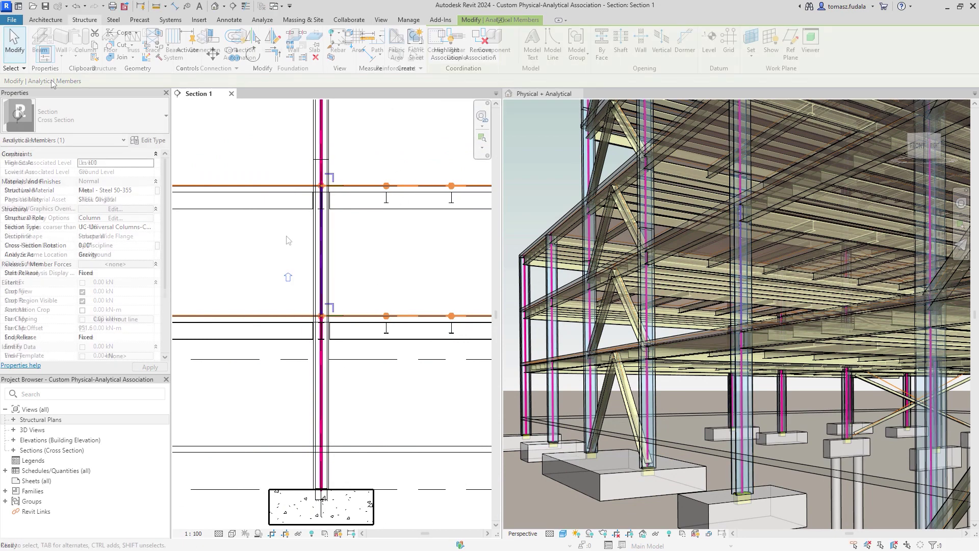
{"action": "left_click", "coordinate": [314, 273]}
{"action": "left_click", "coordinate": [527, 57]}
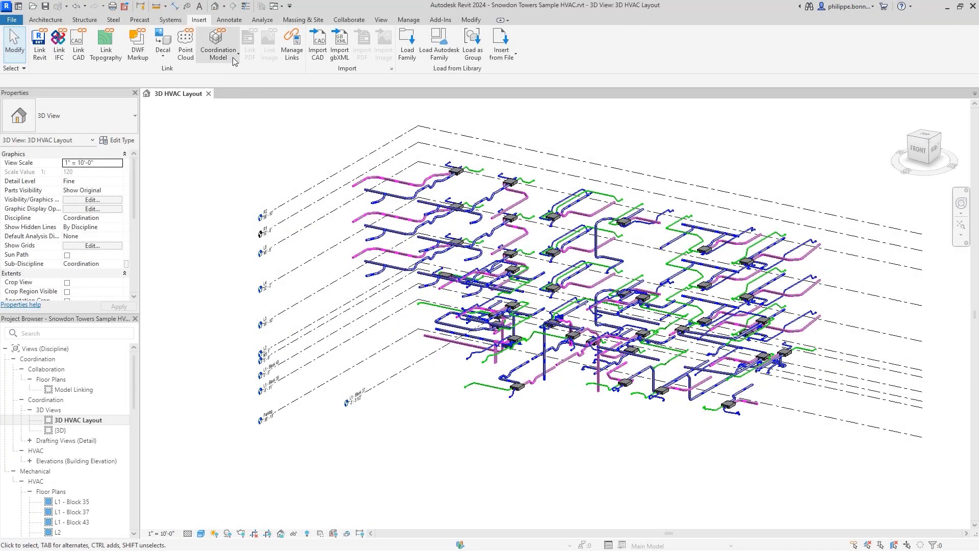
Link the Coord - Arch Walls view of Snowdon Towers Sample Architectural.rvt from Autodesk Docs as a coordination model, positioned Origin to Internal Origin.
{"action": "left_click", "coordinate": [232, 56]}
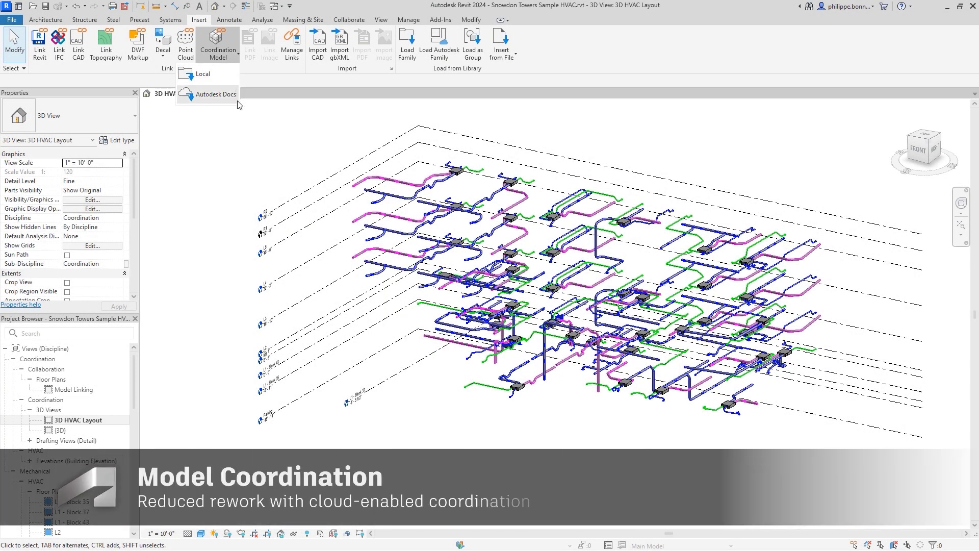
{"action": "left_click", "coordinate": [232, 94]}
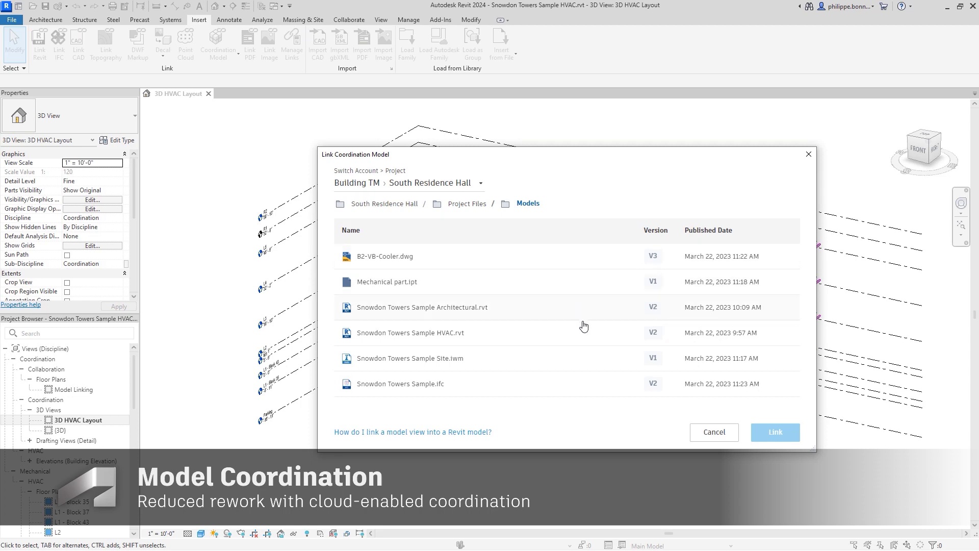
{"action": "left_click", "coordinate": [538, 308]}
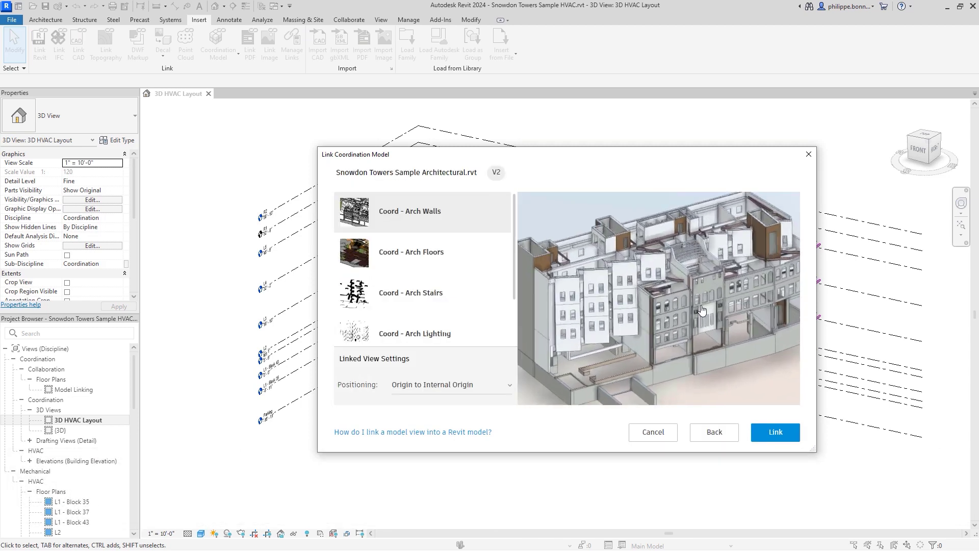
{"action": "left_click", "coordinate": [776, 433]}
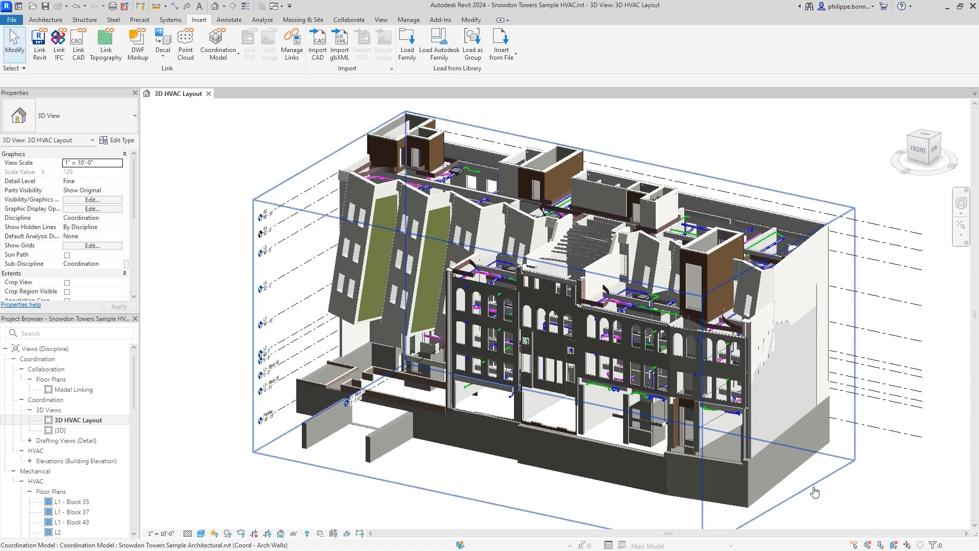
Select a single wall inside the linked coordination model in top view and examine its thermal properties and constraints.
{"action": "key", "text": "Escape"}
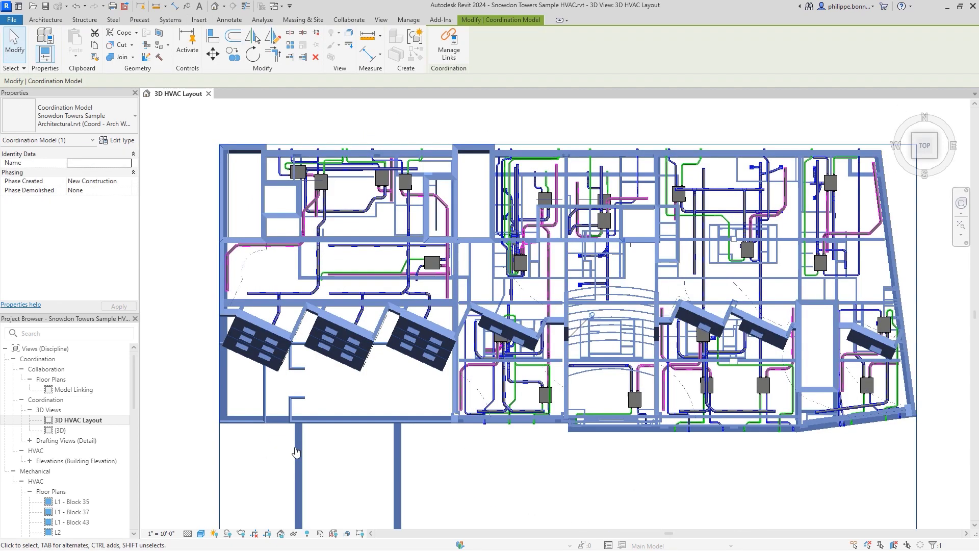
{"action": "key", "text": "Escape"}
{"action": "scroll", "coordinate": [604, 400], "scroll_direction": "up", "scroll_amount": 4}
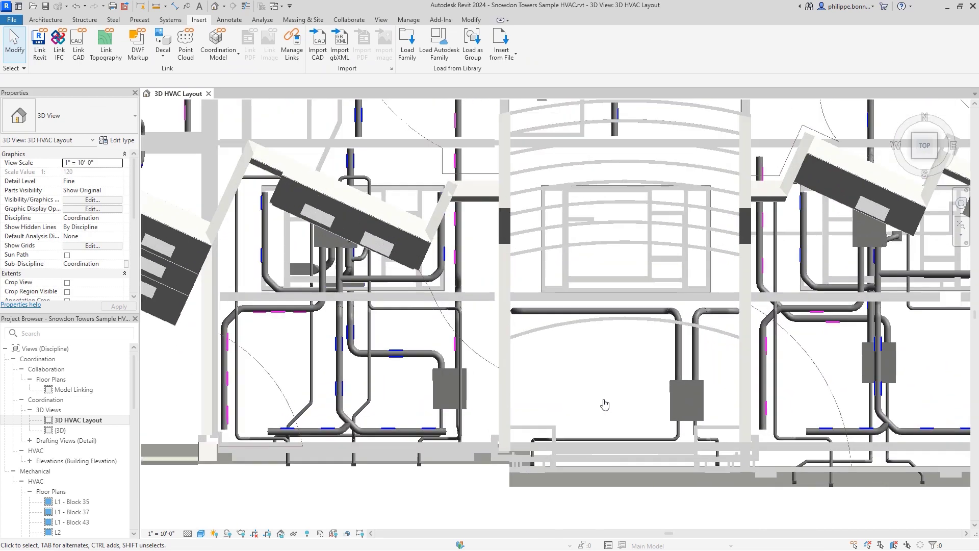
{"action": "key", "text": "Tab"}
{"action": "left_click", "coordinate": [594, 298]}
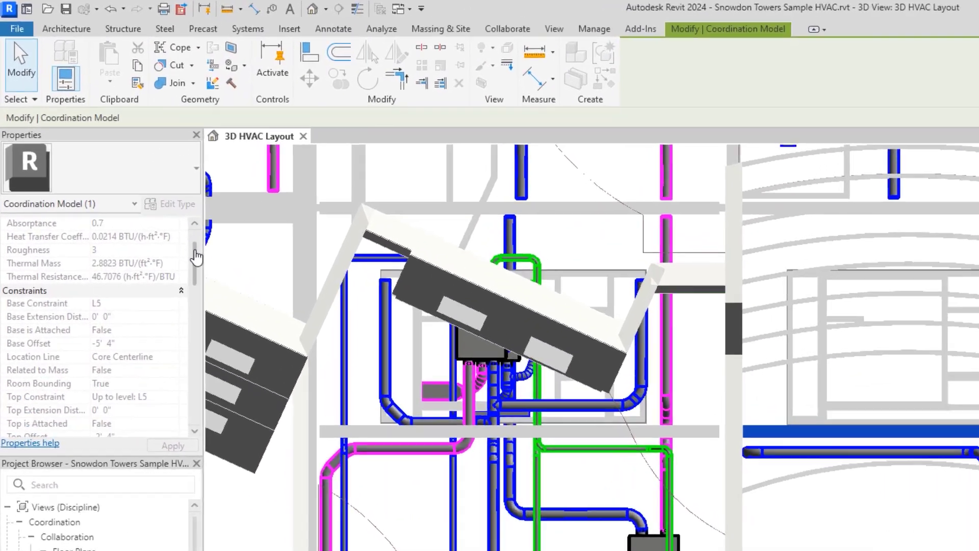
{"action": "left_click_drag", "start_coordinate": [134, 168], "coordinate": [134, 216]}
{"action": "left_click_drag", "start_coordinate": [213, 343], "coordinate": [214, 268]}
{"action": "key", "text": "Escape"}
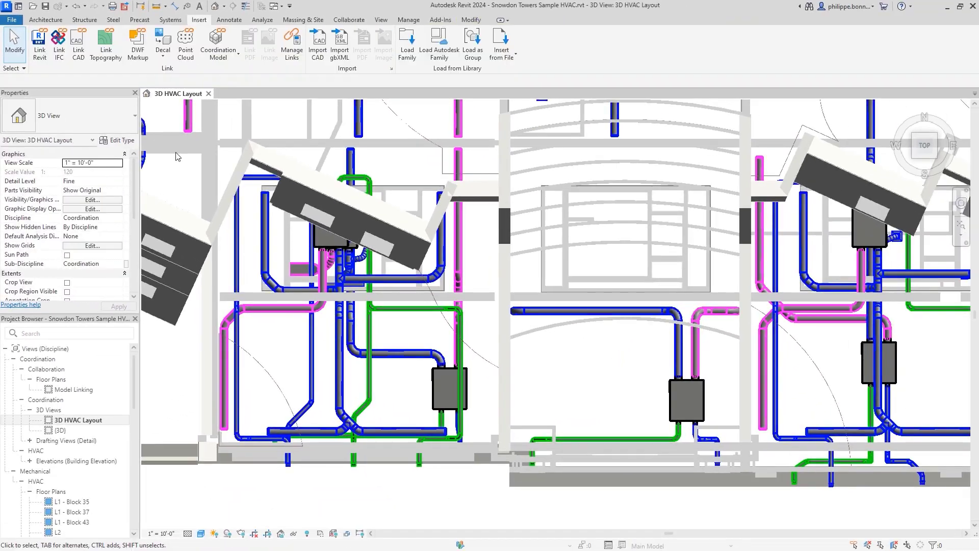
Start a distance measurement from the linked model's wall beside the HVAC ducts.
{"action": "left_click", "coordinate": [157, 7]}
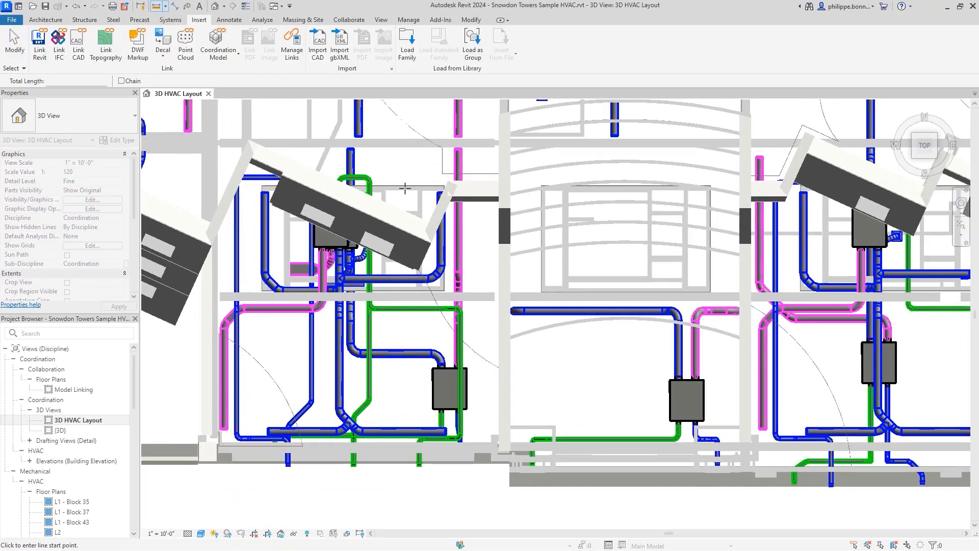
{"action": "left_click", "coordinate": [511, 425]}
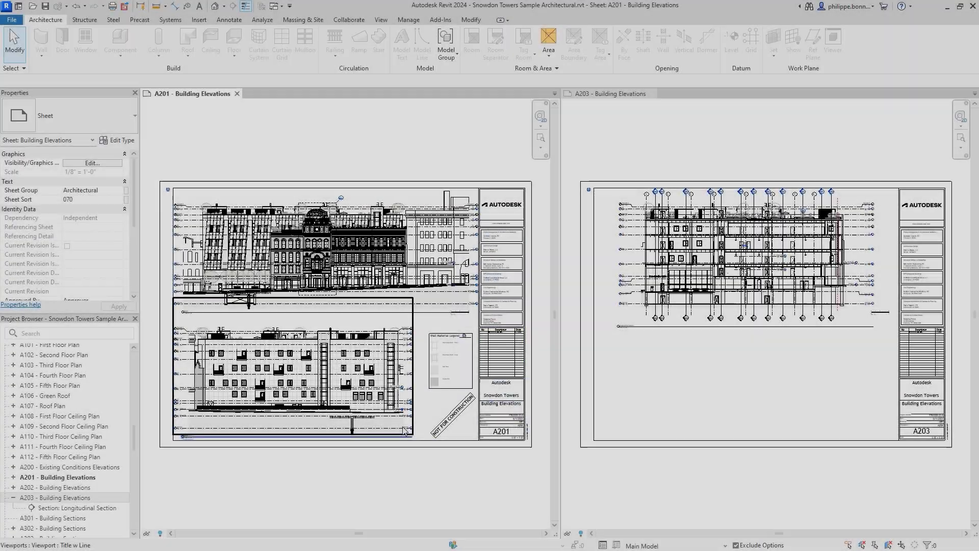
Move the lower elevation viewport, the wall material legend and the NOT FOR CONSTRUCTION stamp from sheet A201 to sheet A203, keeping their alignment.
{"action": "left_click", "coordinate": [423, 411]}
{"action": "left_click", "coordinate": [454, 391], "text": "ctrl"}
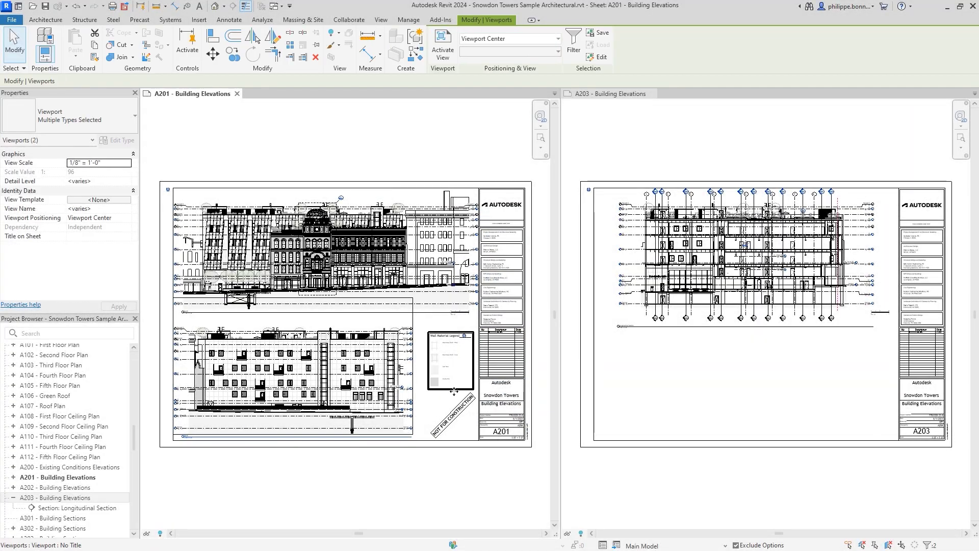
{"action": "left_click", "coordinate": [453, 415], "text": "ctrl"}
{"action": "right_click", "coordinate": [461, 461]}
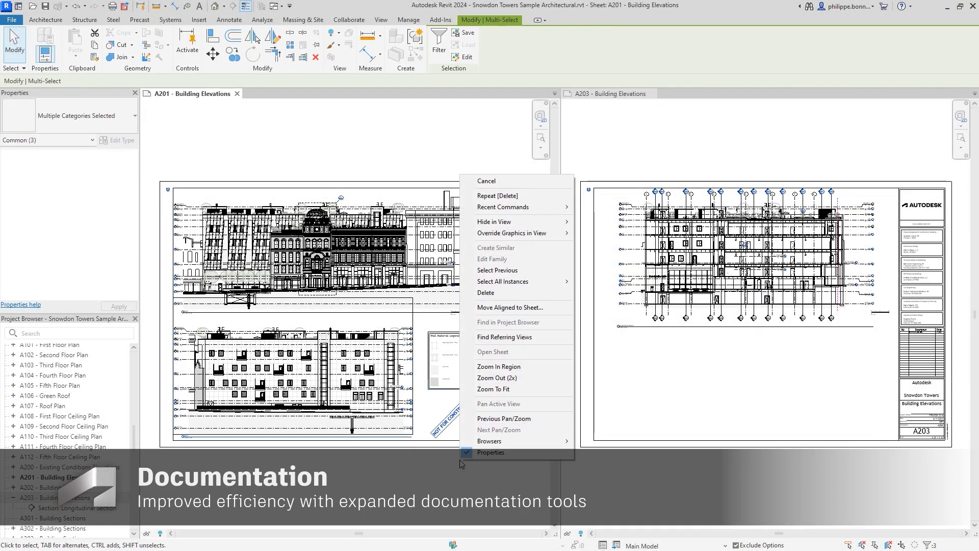
{"action": "left_click", "coordinate": [541, 306]}
{"action": "left_click", "coordinate": [496, 321]}
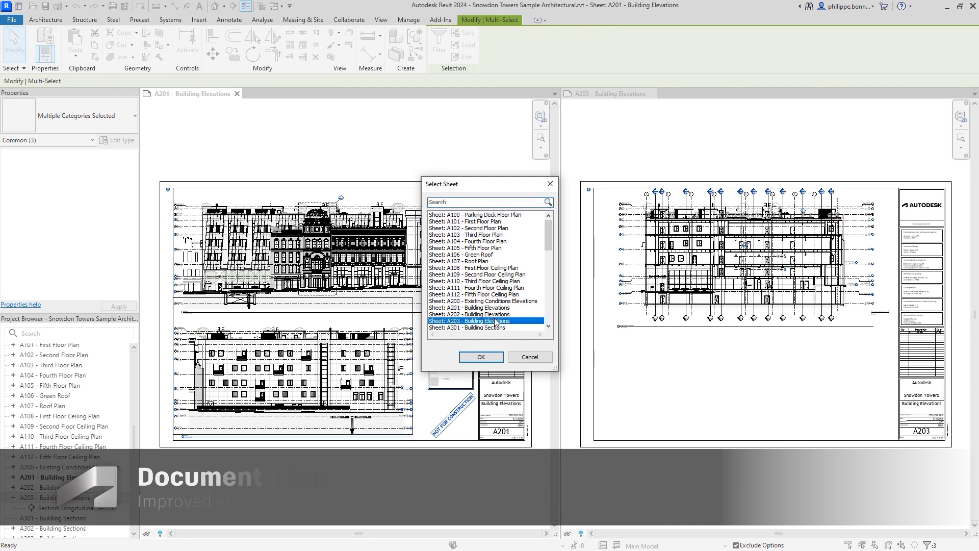
{"action": "left_click", "coordinate": [481, 357]}
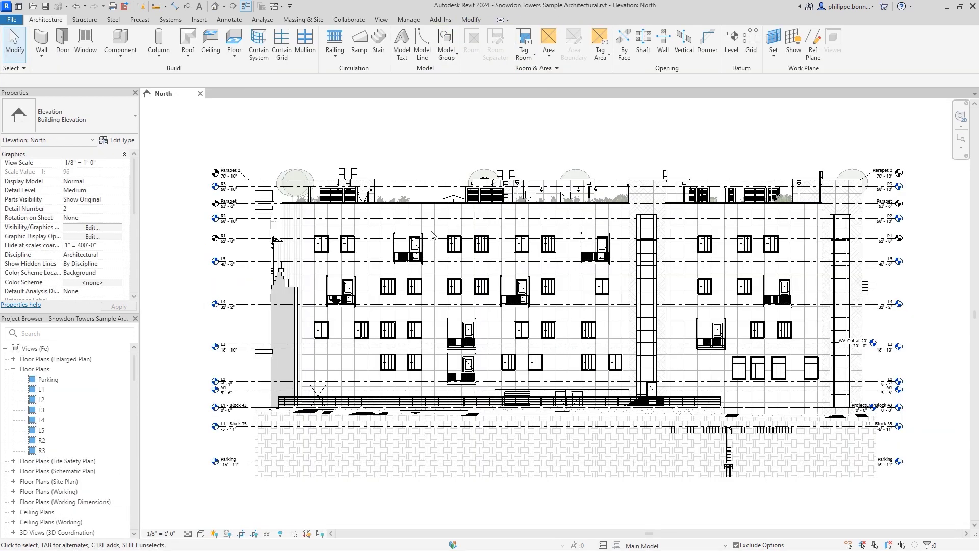
Open the sheet that contains the North elevation directly from the elevation view.
{"action": "right_click", "coordinate": [432, 234]}
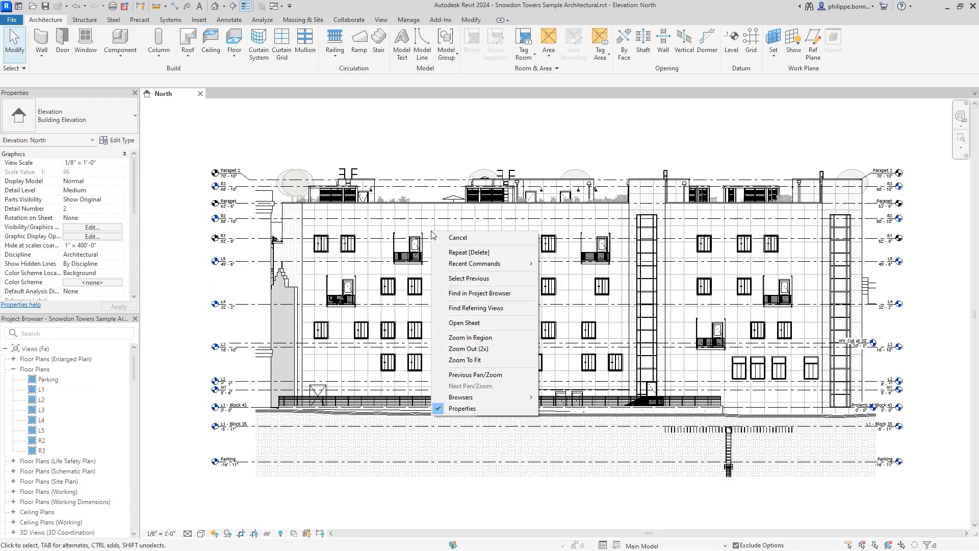
{"action": "left_click", "coordinate": [498, 322]}
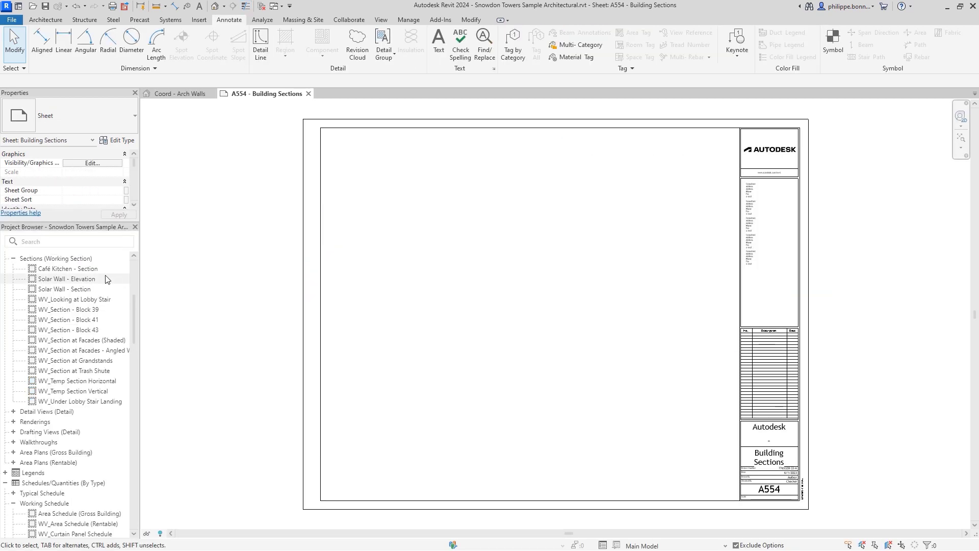
Place the Café Kitchen, Solar Wall and WV_Section at Facades - Angled sections plus Area Schedule (Gross Building) together on sheet A554.
{"action": "left_click", "coordinate": [66, 268]}
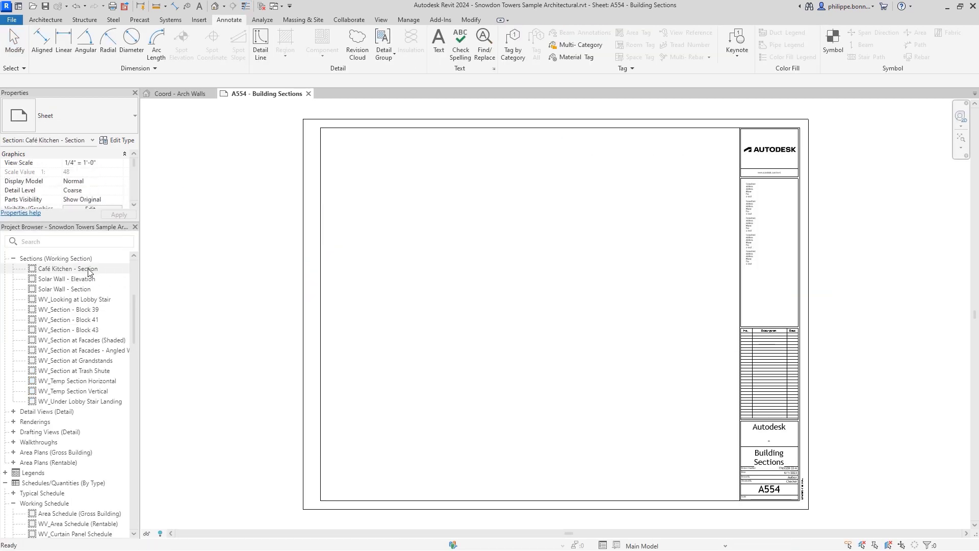
{"action": "left_click", "coordinate": [66, 289], "text": "ctrl"}
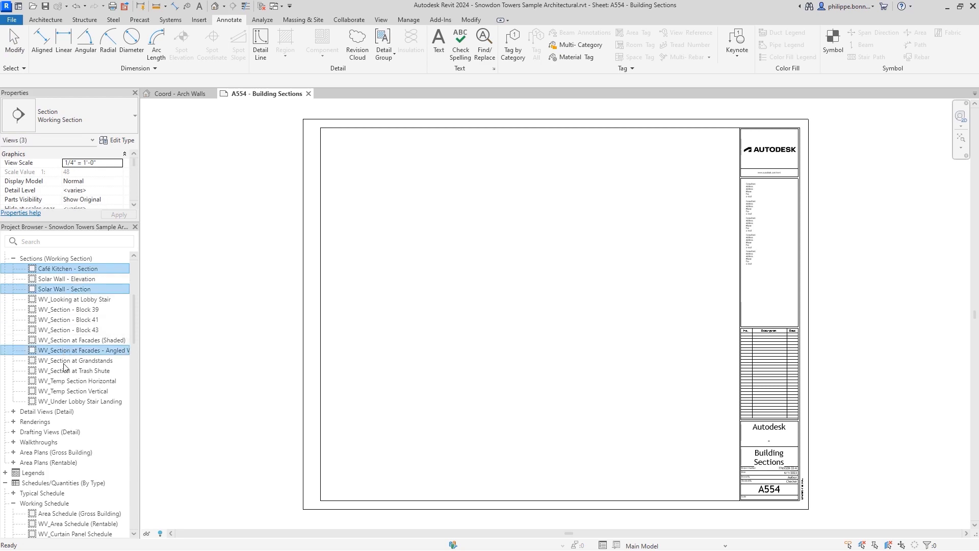
{"action": "left_click", "coordinate": [64, 514], "text": "ctrl"}
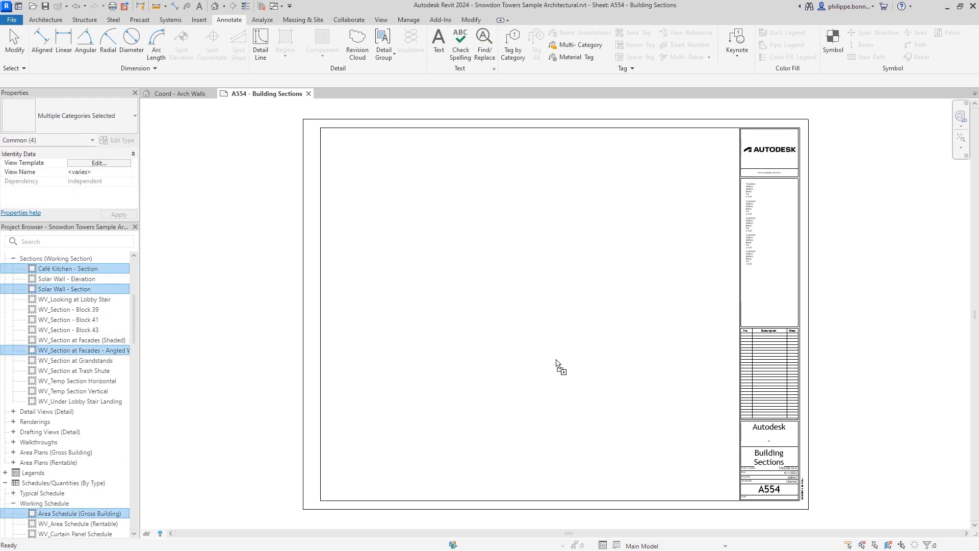
{"action": "left_click_drag", "start_coordinate": [556, 360], "coordinate": [556, 361]}
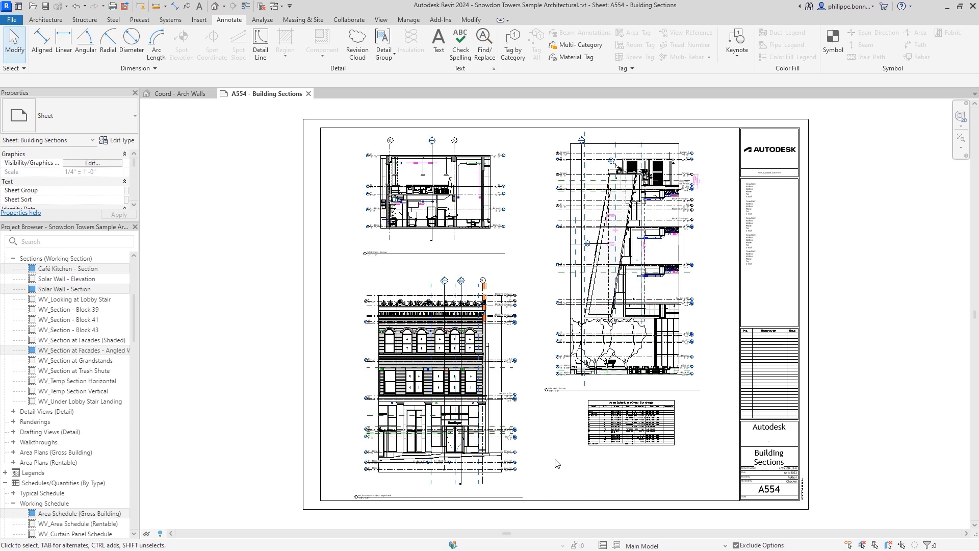
Apply a row height of 0' 0 15/32" to all rows of the area schedule on sheet A554.
{"action": "left_click", "coordinate": [600, 439]}
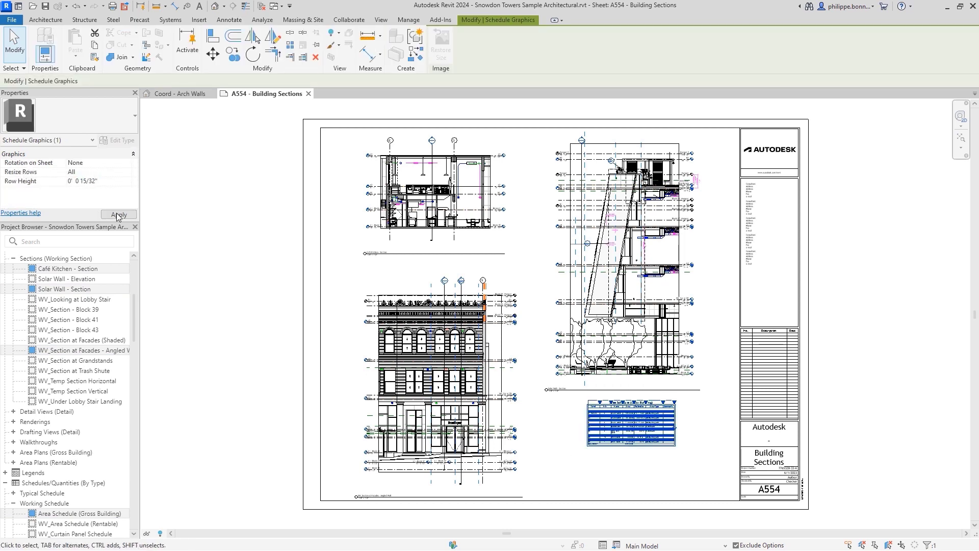
{"action": "left_click", "coordinate": [118, 215]}
{"action": "left_click", "coordinate": [196, 243]}
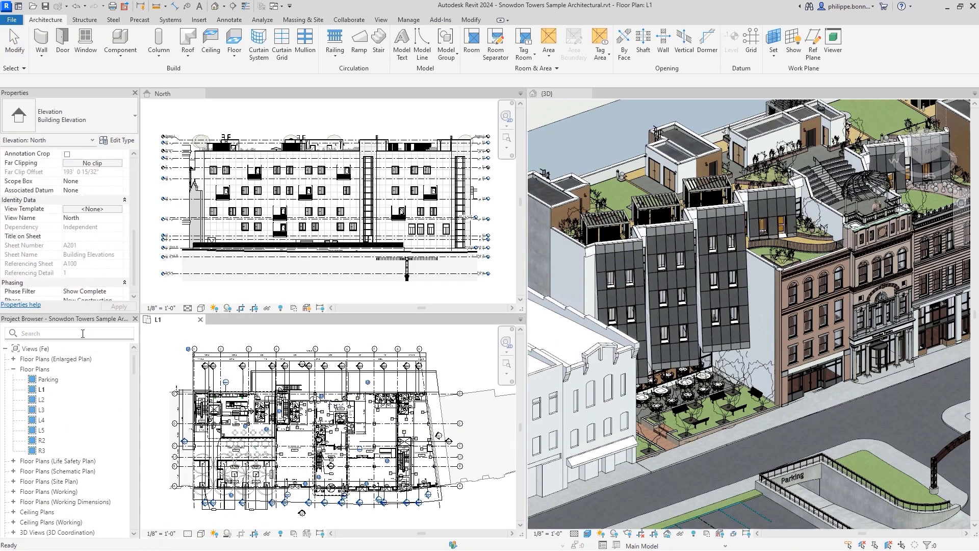
Search the project's views and sheets for Kitchen.
{"action": "type", "text": "Kitchen"}
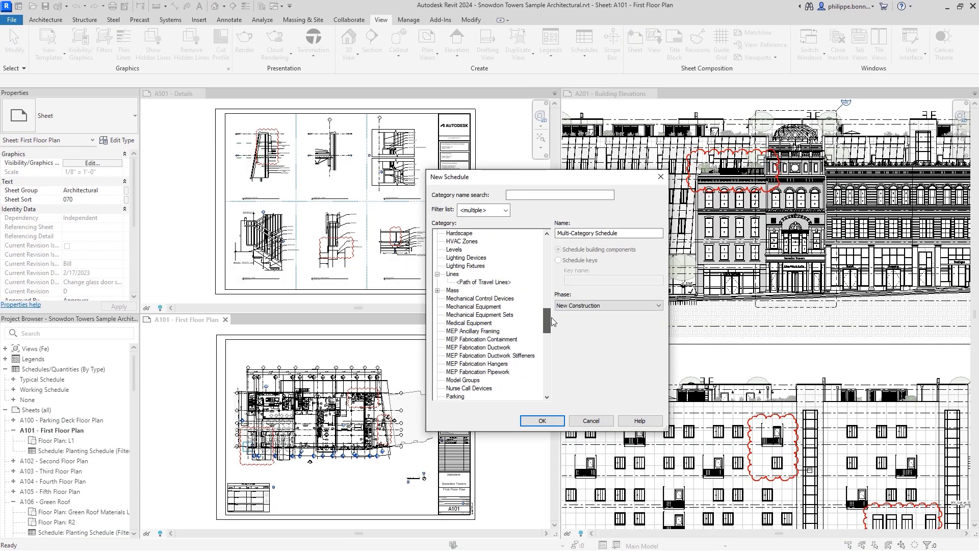
Create a Revision Cloud Schedule with revision number, issued to, revision description, sheet name and sheet number fields.
{"action": "scroll", "coordinate": [482, 312], "scroll_direction": "down", "scroll_amount": 4}
{"action": "left_click", "coordinate": [482, 308]}
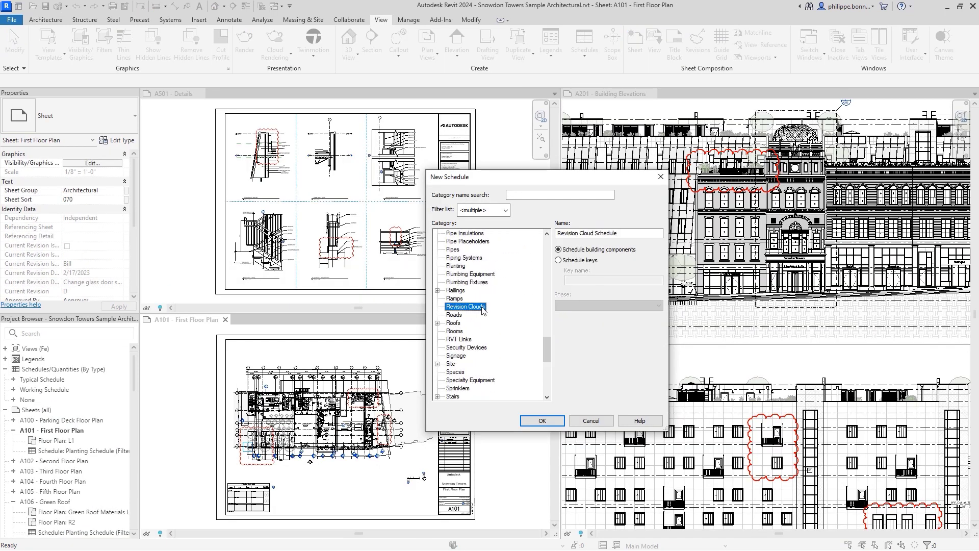
{"action": "key", "text": "Return"}
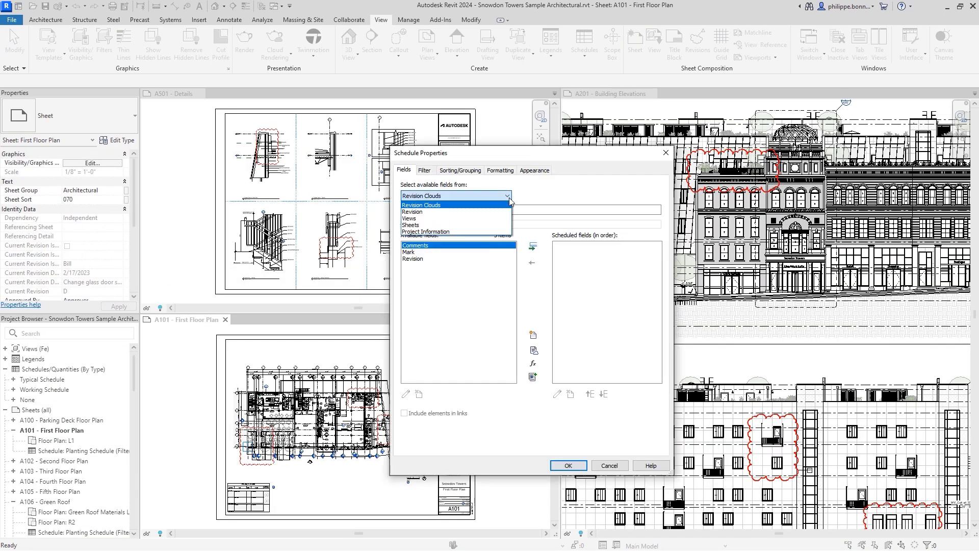
{"action": "left_click", "coordinate": [473, 212]}
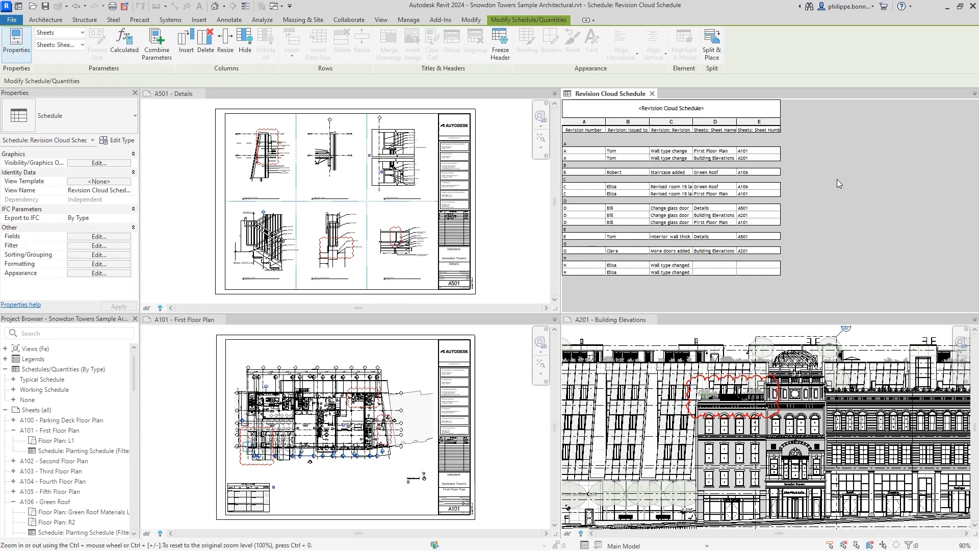
{"action": "scroll", "coordinate": [837, 179], "scroll_direction": "up", "scroll_amount": 3, "text": "ctrl"}
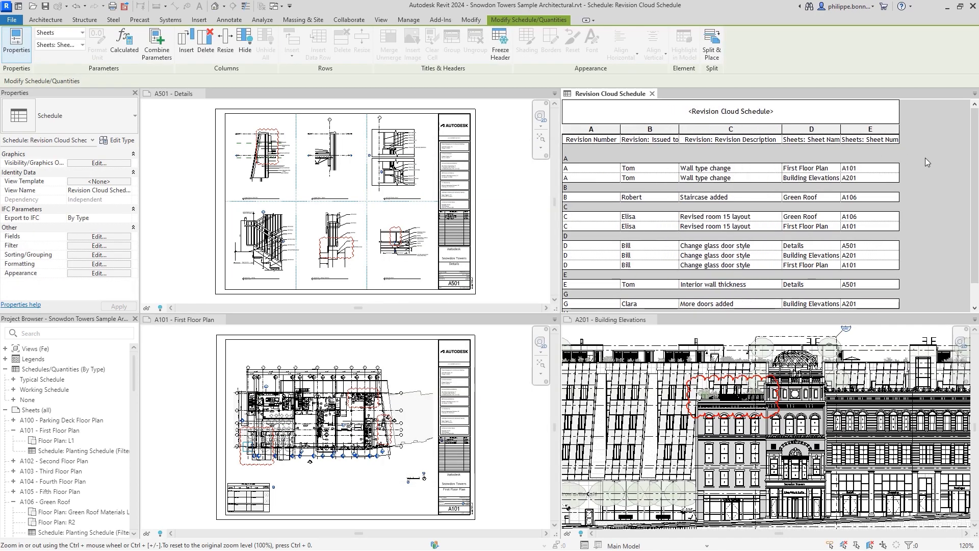